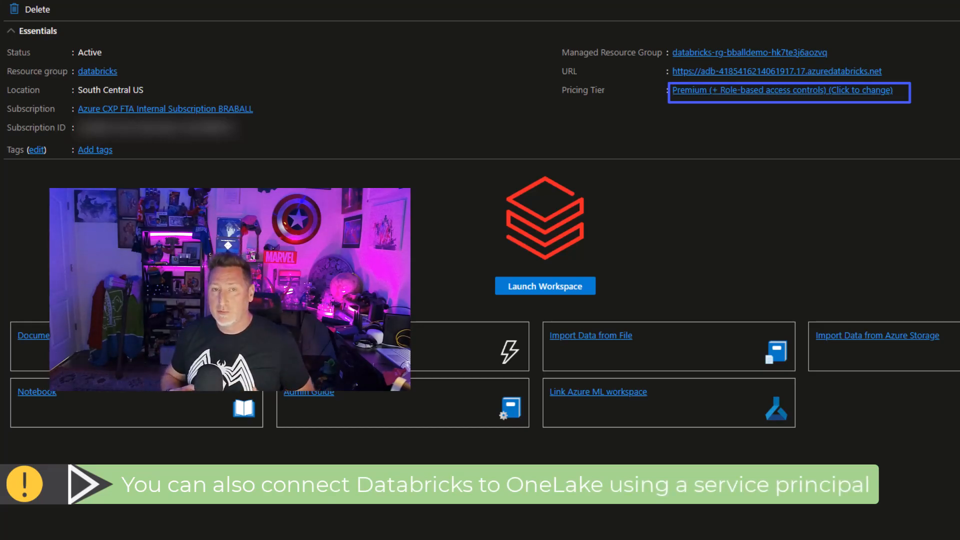
Launch the Databricks workspace and create a compute cluster with credential passthrough enabled for user-level data access.
left_click(528, 291)
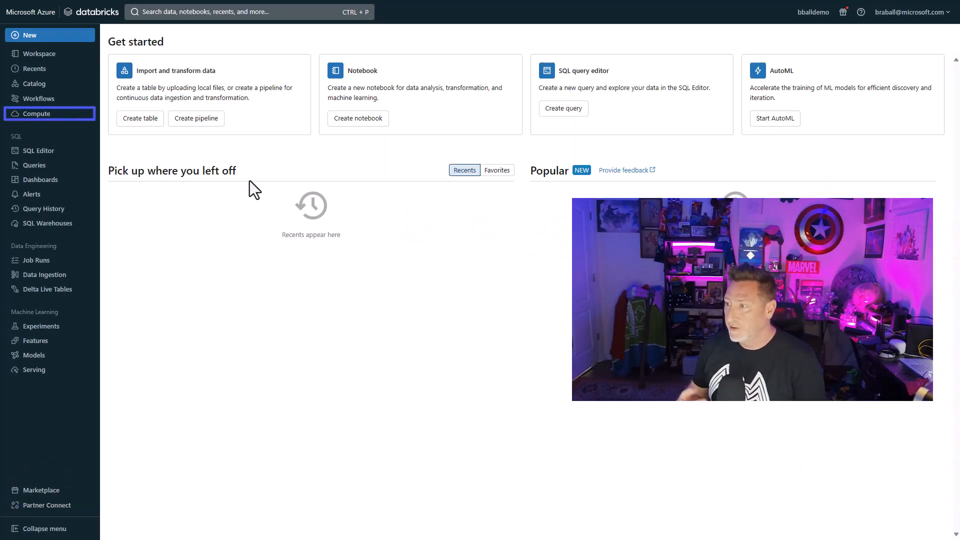
left_click(35, 118)
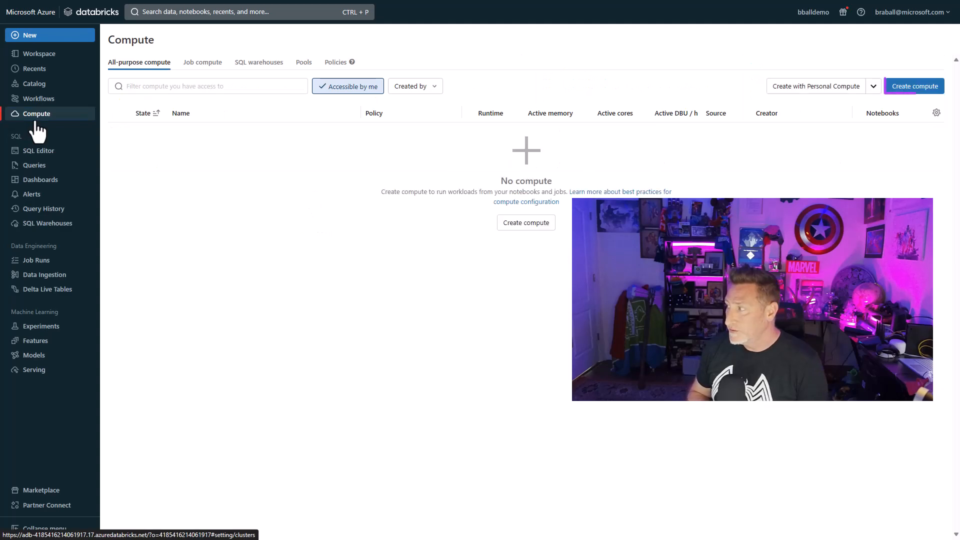
left_click(924, 88)
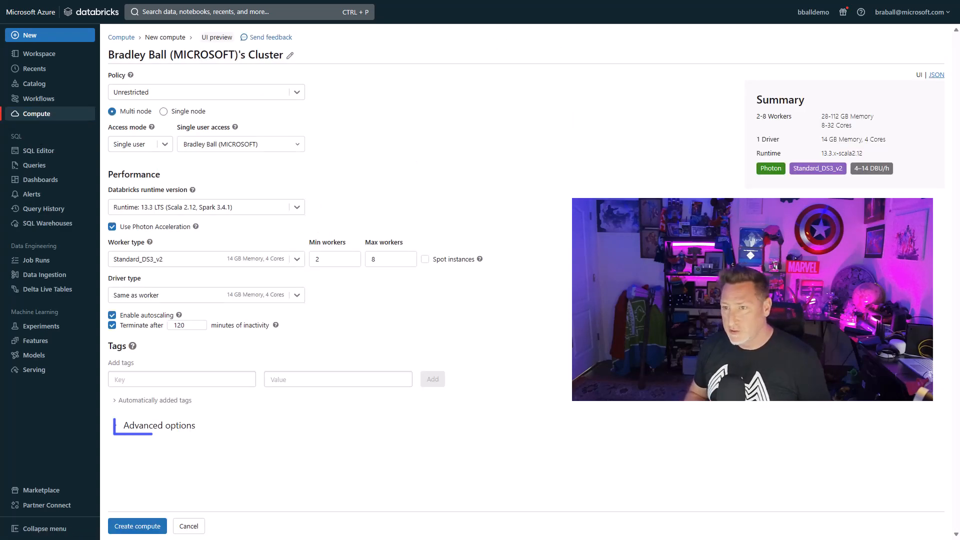
left_click(187, 426)
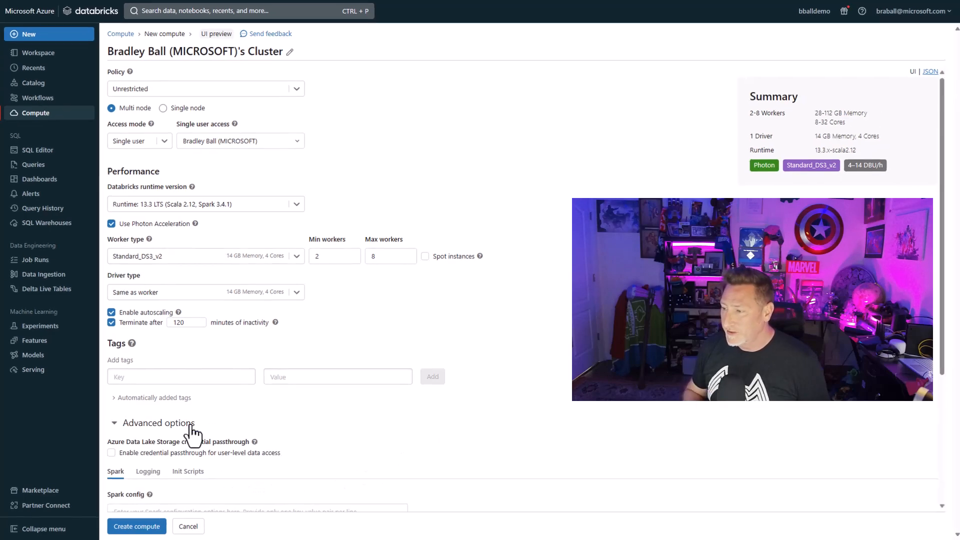
scroll(237, 422, "down", 5)
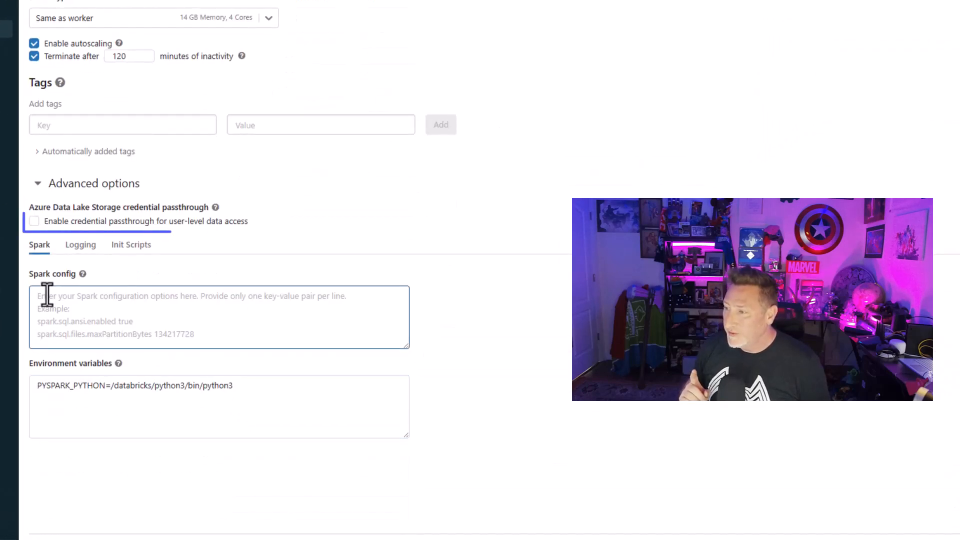
left_click(33, 222)
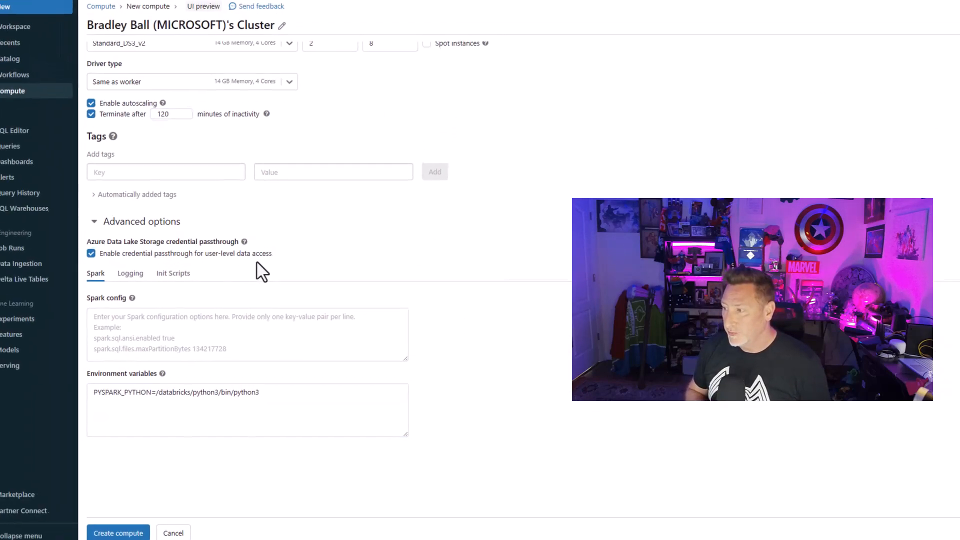
left_click(143, 528)
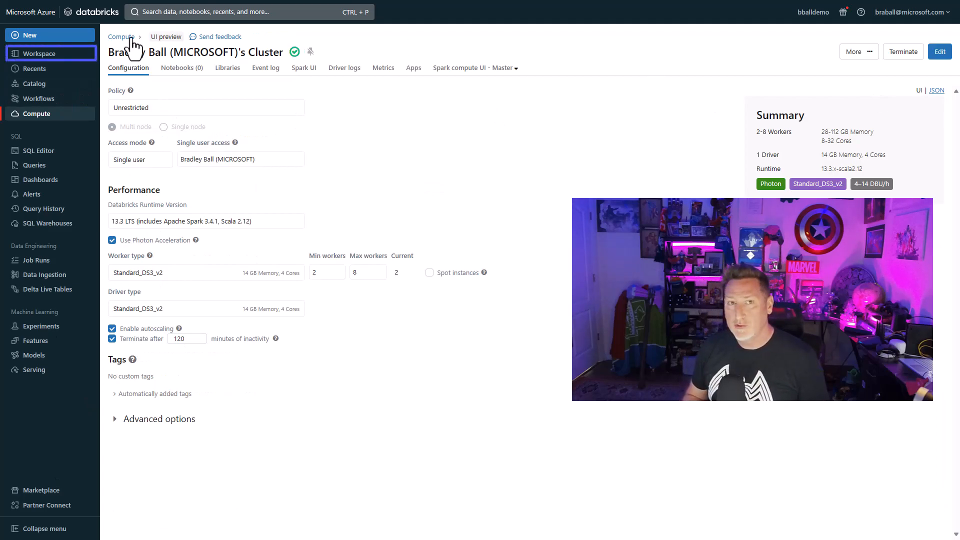
Create a folder named "Microsoft Fabric OneLake" in the home workspace.
left_click(38, 54)
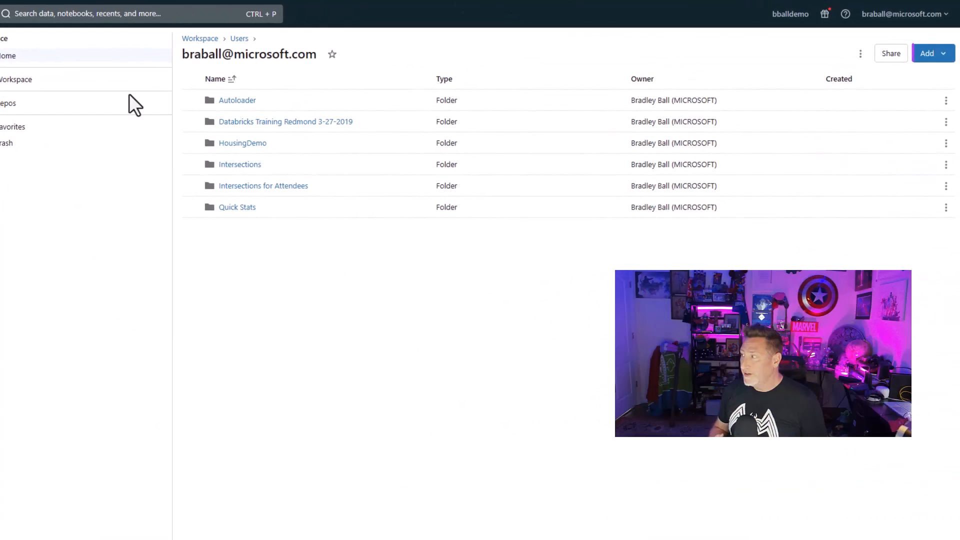
left_click(939, 56)
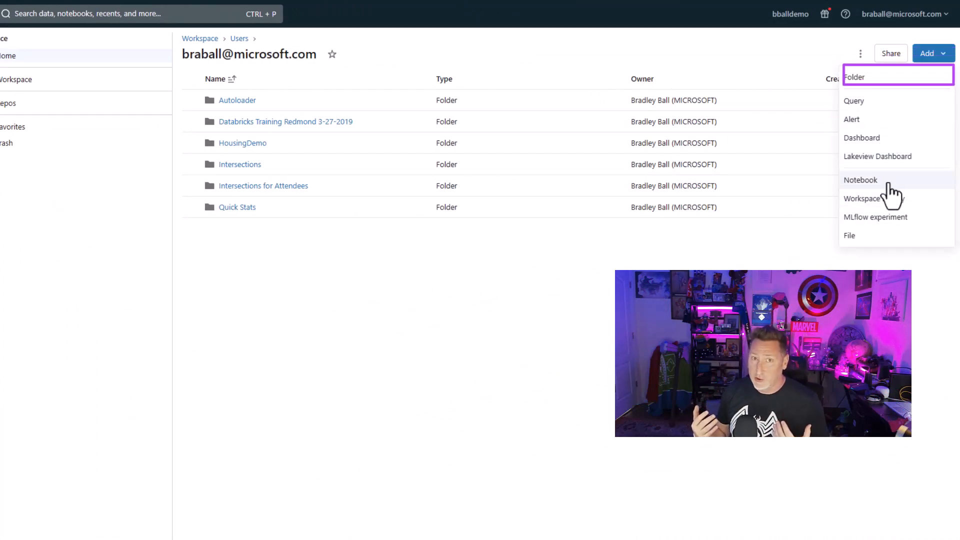
left_click(861, 77)
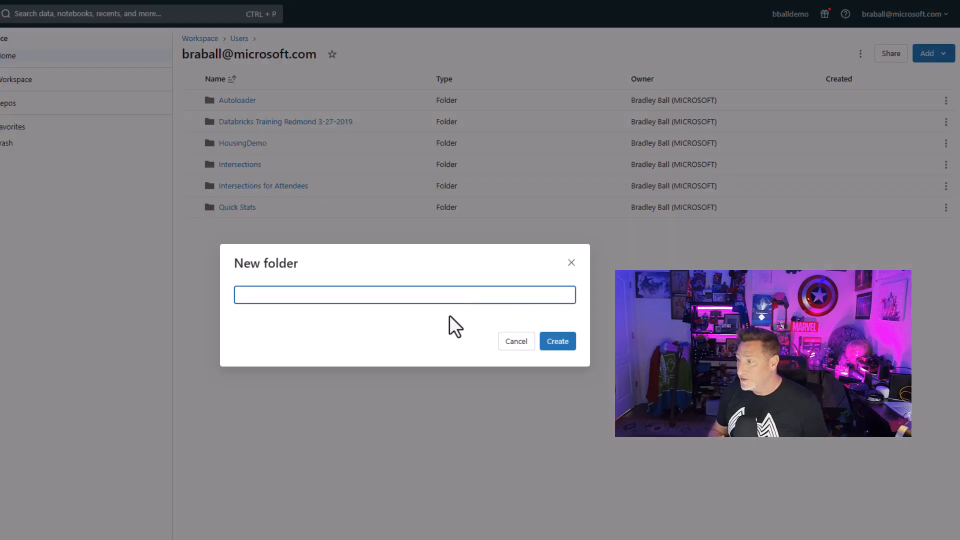
type("Microsoft Fabric OneLake")
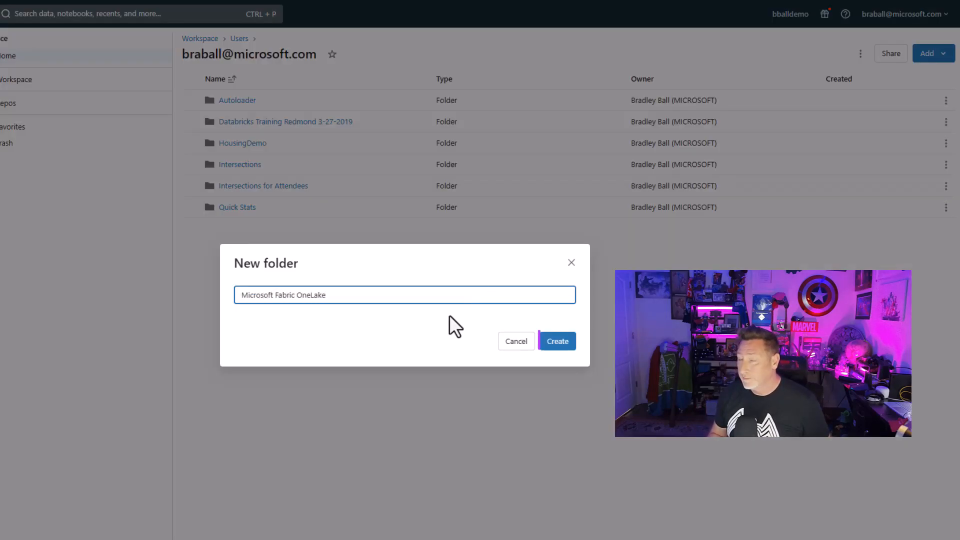
left_click(558, 343)
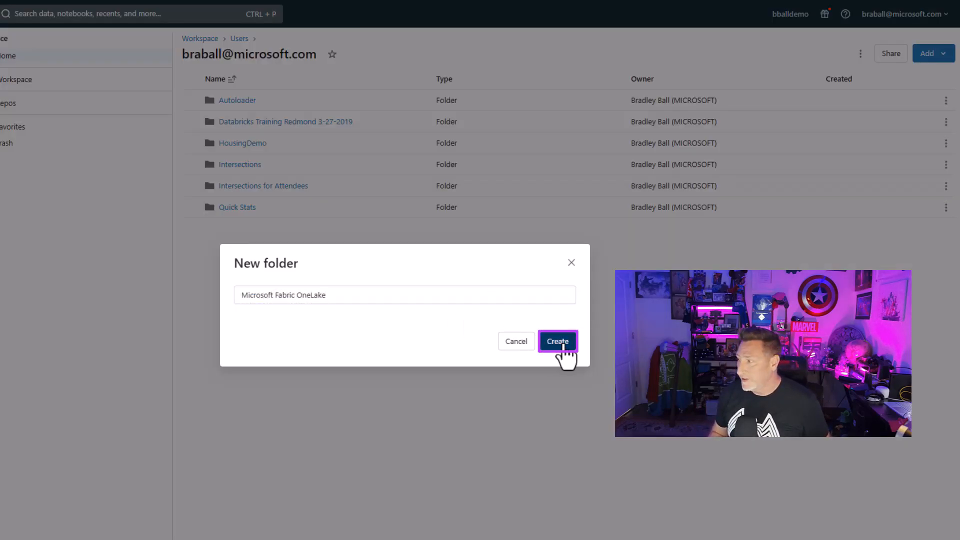
Add a notebook to the Microsoft Fabric OneLake folder and begin its first cell with the oneLakePath assignment.
left_click(936, 54)
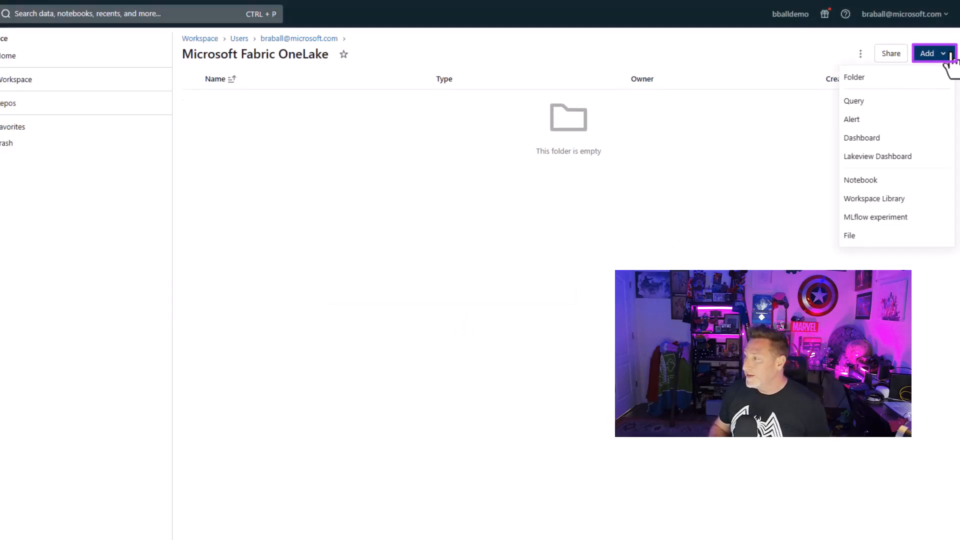
left_click(864, 183)
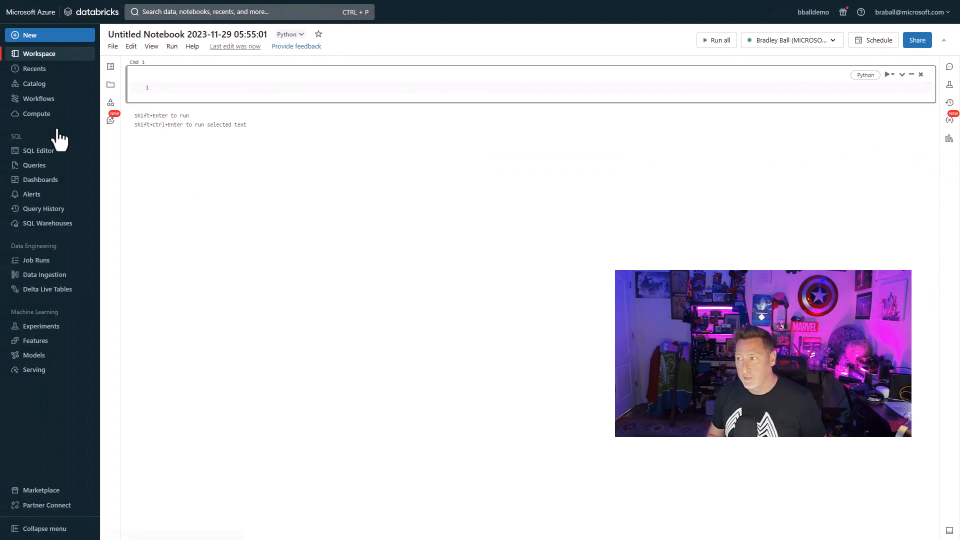
left_click(175, 90)
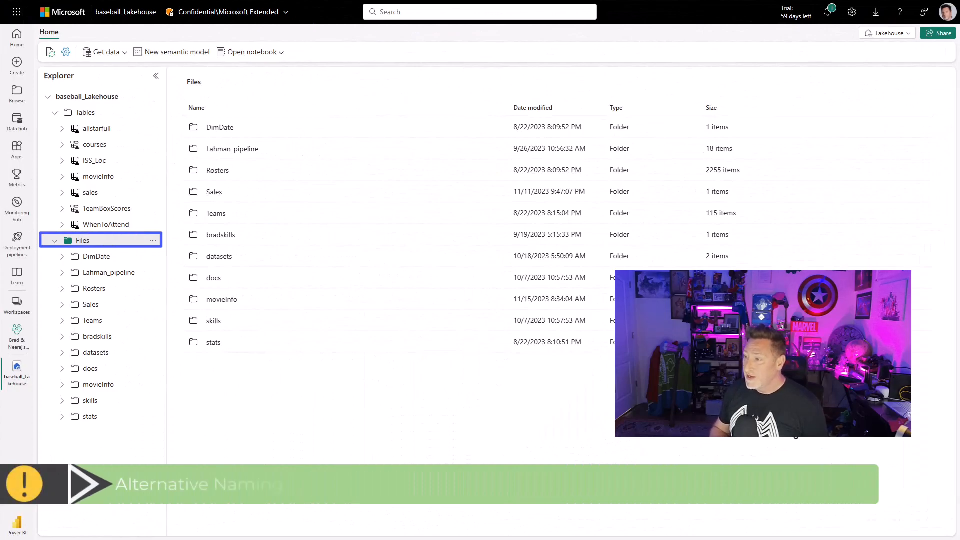
Switch to Microsoft Fabric and copy the ABFS path of the Files folder in baseball_Lakehouse from its properties.
left_click(153, 242)
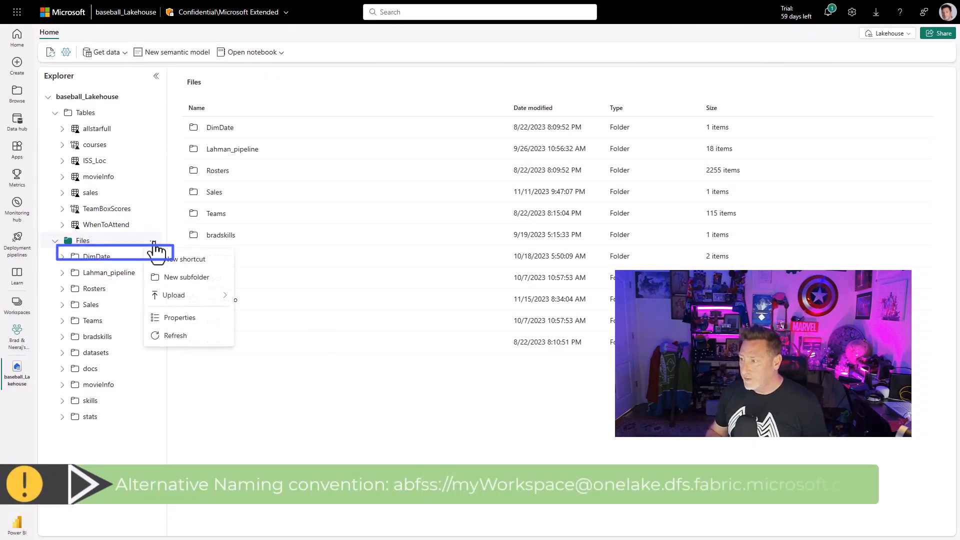
left_click(186, 318)
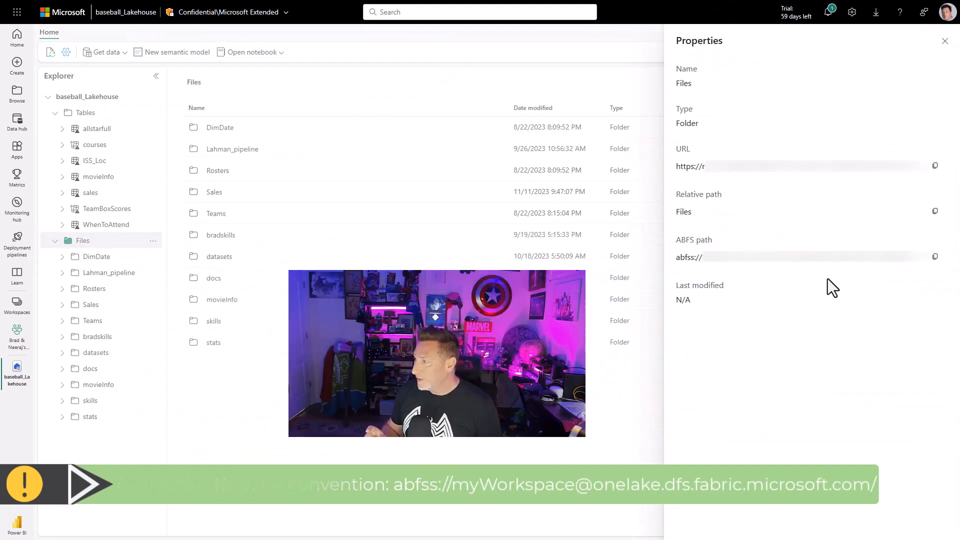
left_click(936, 258)
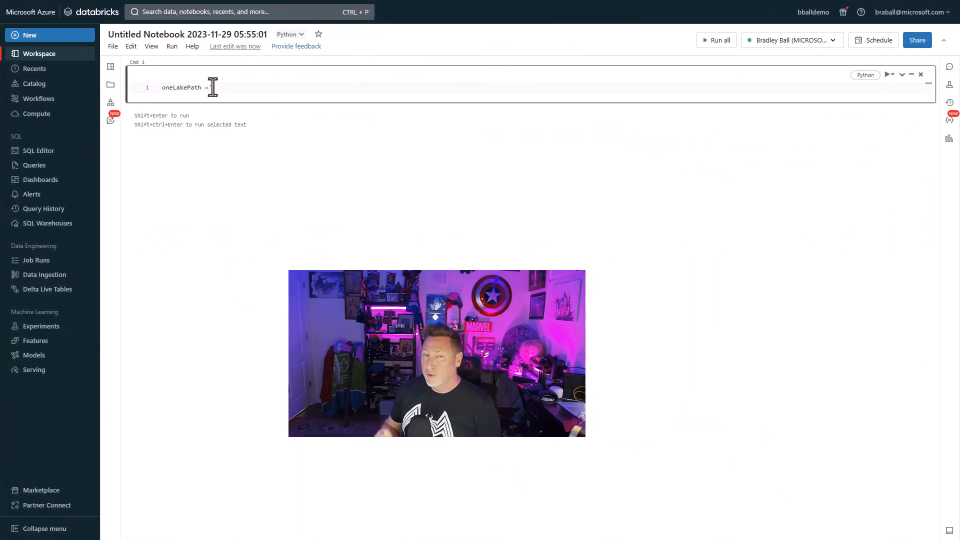
Switch back to the Databricks notebook, complete oneLakePath with the copied ABFS path in single quotes, and run the cell.
left_click(211, 87)
type("'")
key("ctrl+v")
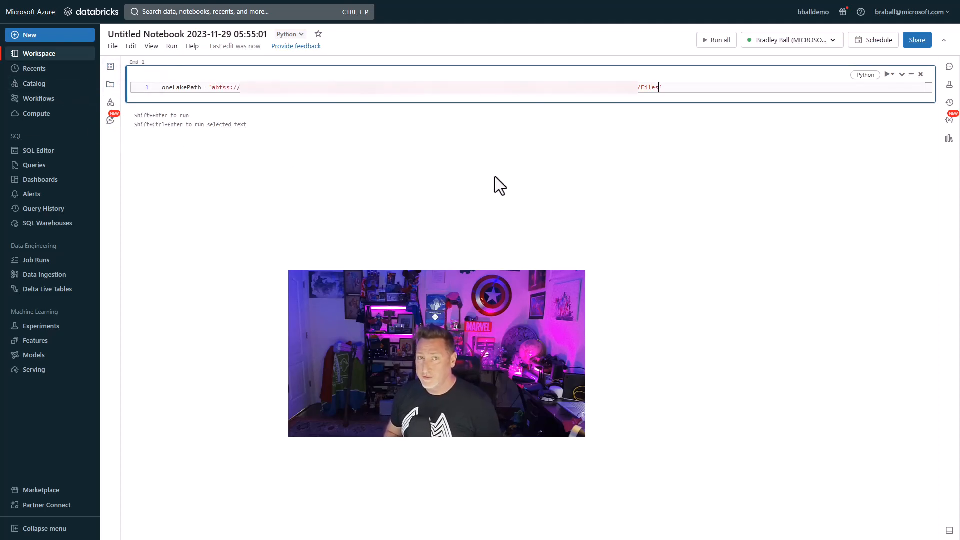
key("shift+Return")
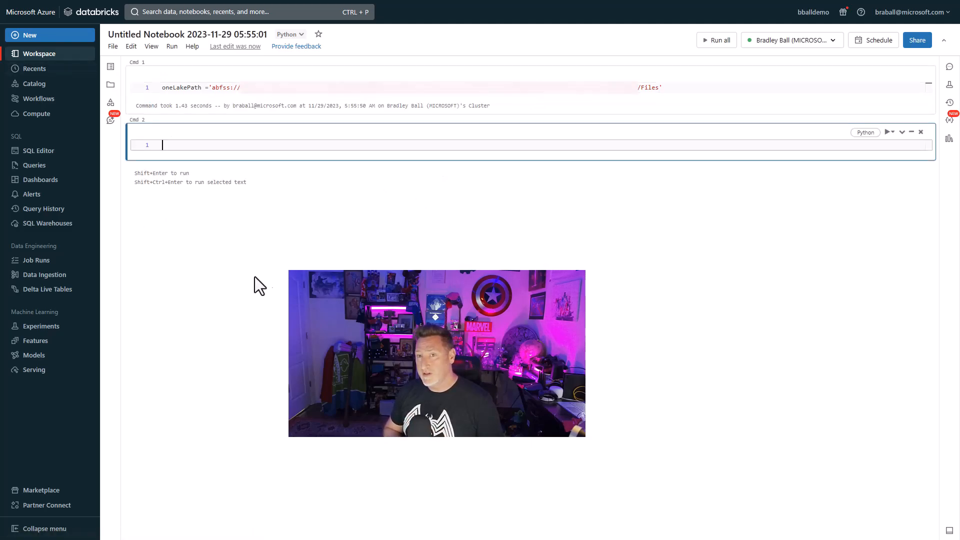
Run a cell loading /databricks-datasets/nyctaxi/tripdata/yellow/yellow_tripdata_2019-12.csv.gz into yellowTaxiDF as CSV, with the header and inferSchema options set to "true".
key("ctrl+v")
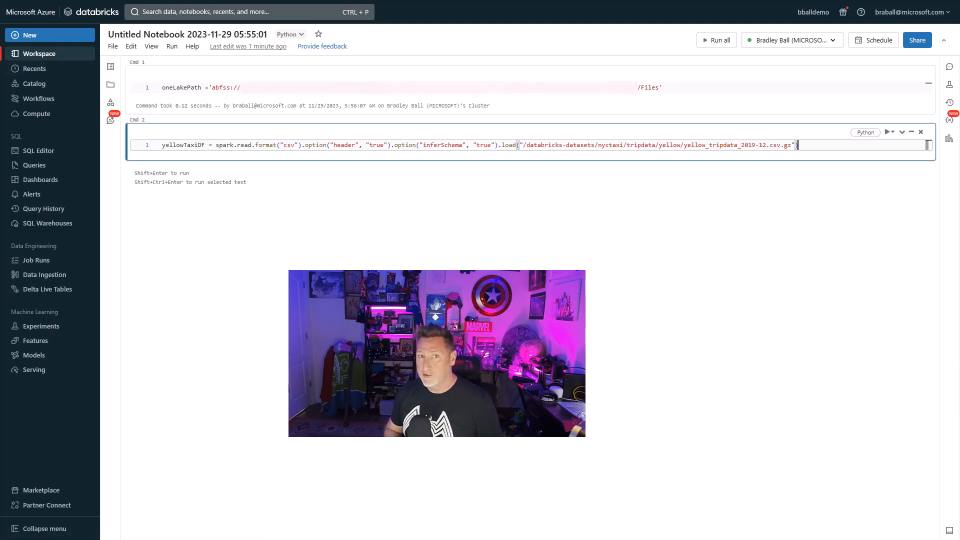
key("shift+Return")
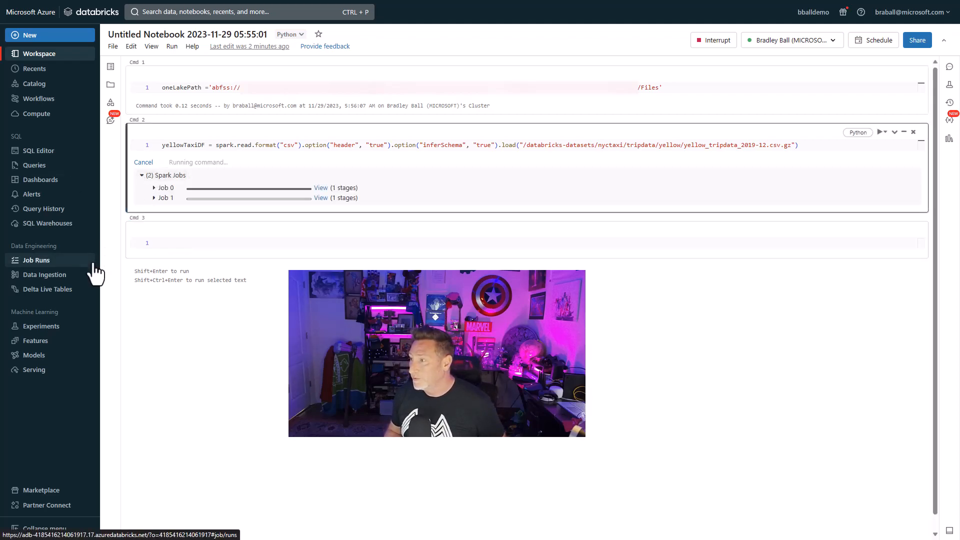
Run a cell that defines filteredTaxiDF from yellowTaxiDF where fare_amount<4 and passenger_count==4, and displays filteredTaxiDF.
left_click(167, 256)
type("filteredTaxiDF = yellowTaxiDF")
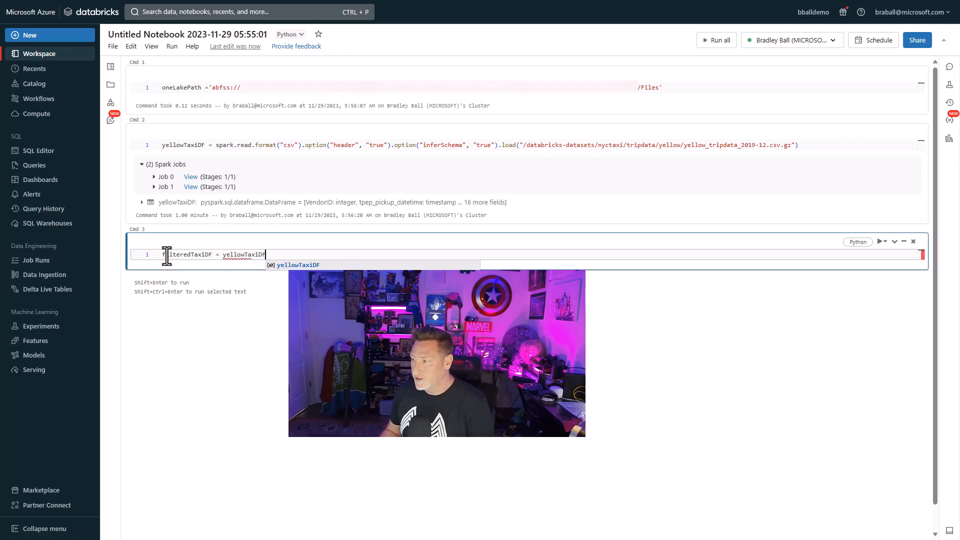
type(".where(yellowTaxiDF.fare_amount")
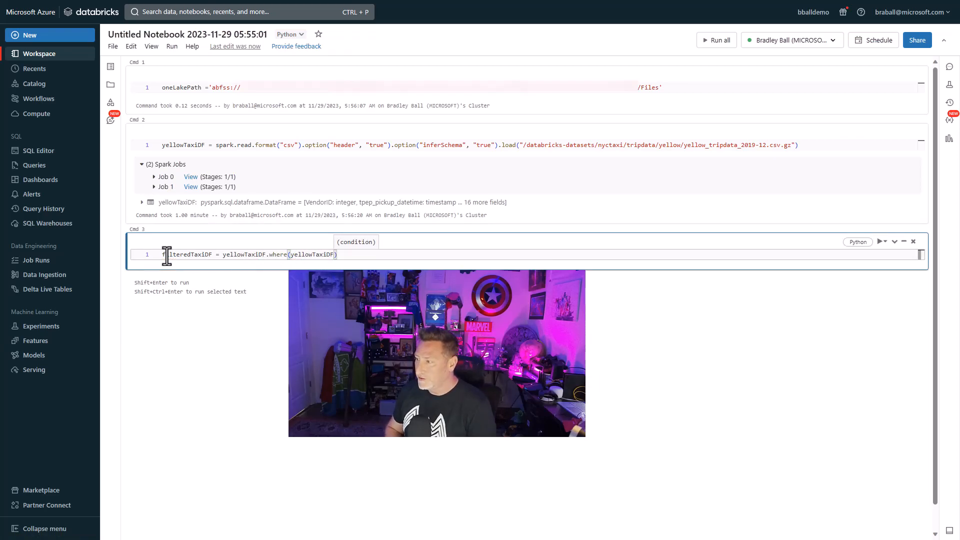
type("<4).where(yellowTaxiDF.passenger_count==4)")
key("Return")
type("display(filteredta")
key("Tab")
key("shift+Return")
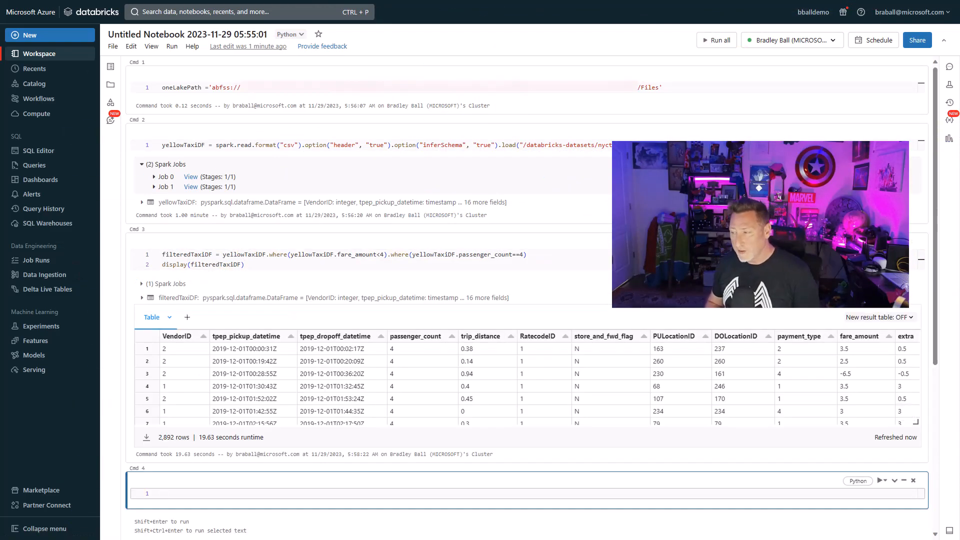
Run a cell that writes filteredTaxiDF as CSV to oneLakePath with the header option "true" and mode "overwrite".
scroll(619, 310, "down", 4)
scroll(615, 306, "up", 3)
type("filteredTaxiDF.write.format(\"csv\")")
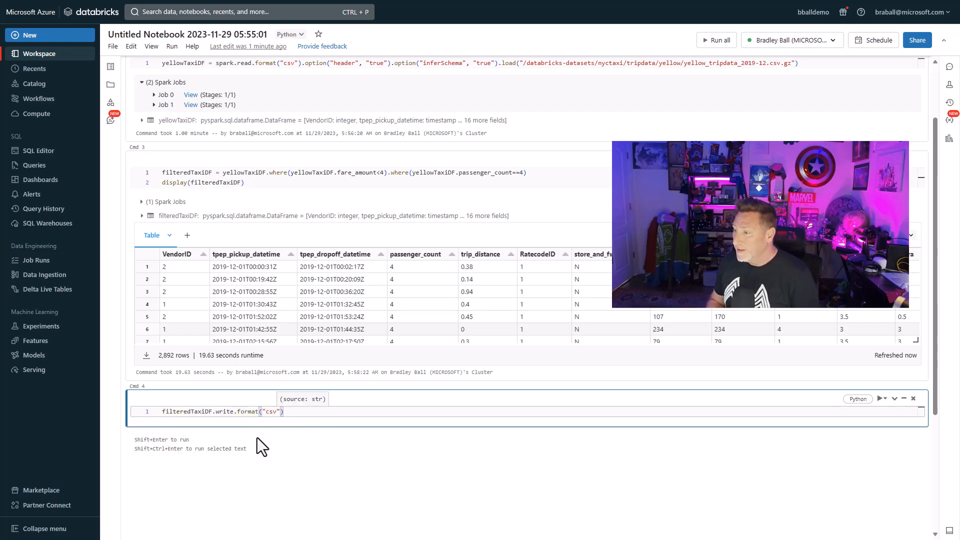
type(".option(\"header\", \"t")
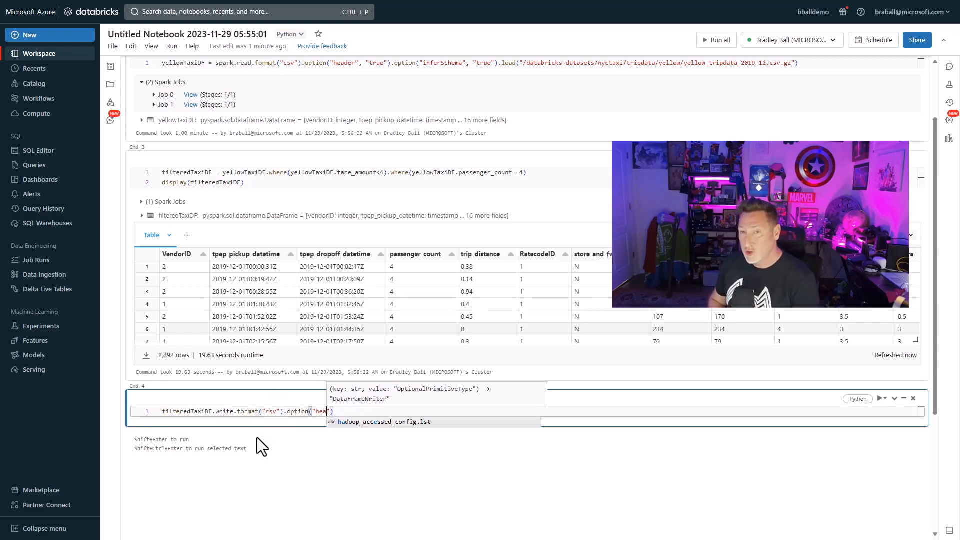
type("rue\").")
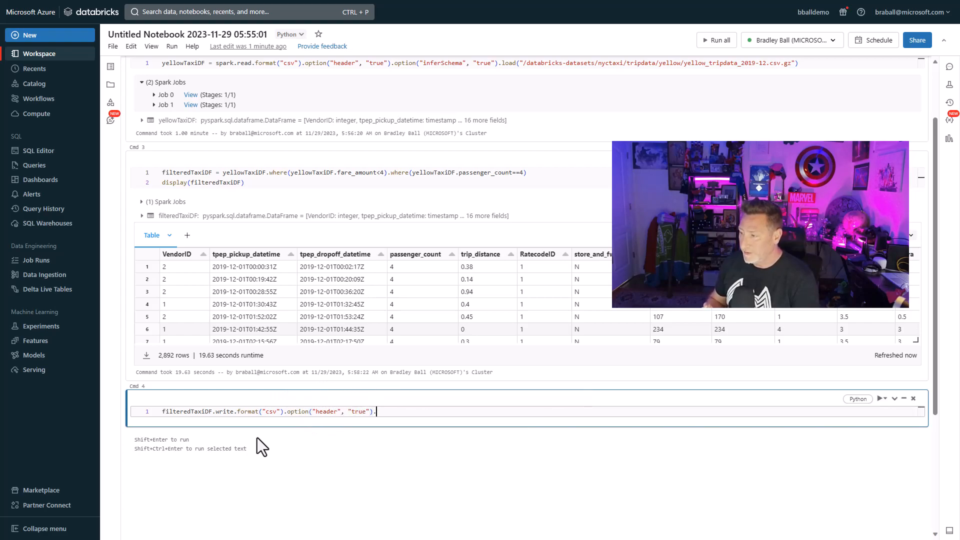
type("mode(\"overwrite\").csv(oneLa")
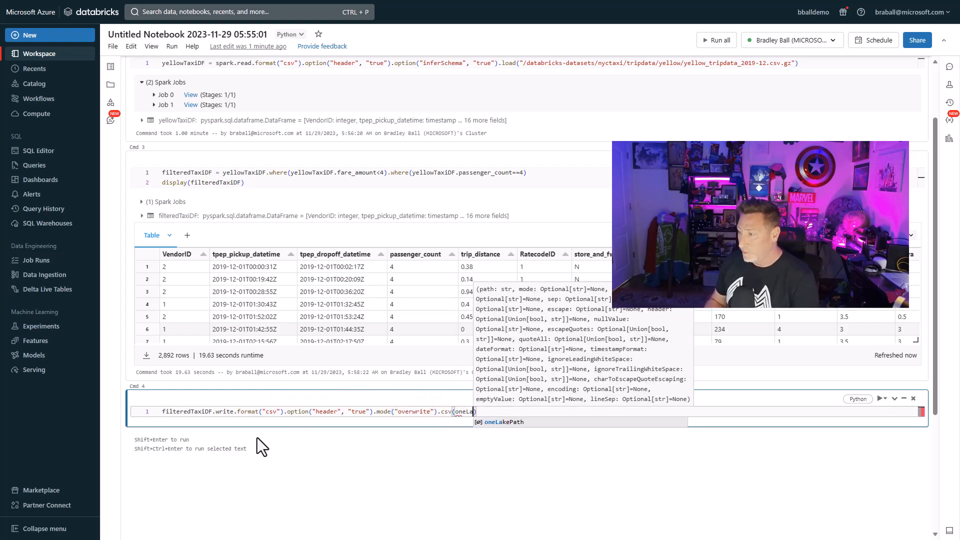
key("Tab")
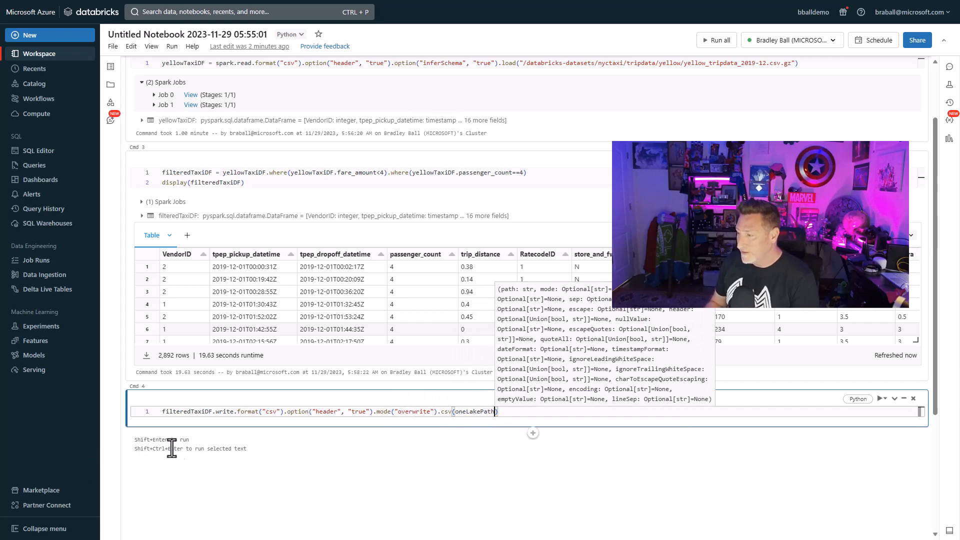
key("shift+Return")
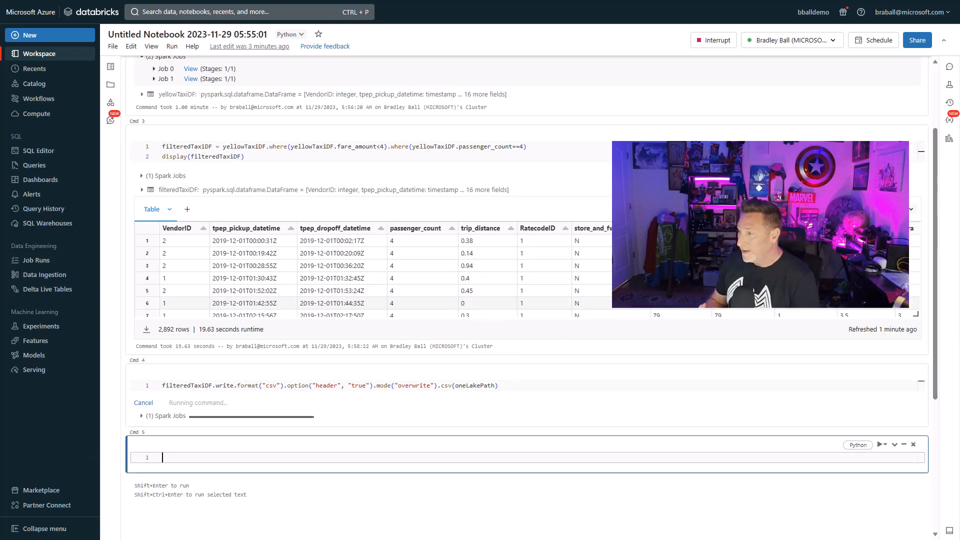
Run a cell that loads the CSV data from oneLakePath into lakehouseRead with the header option "true".
type("lakehouseRead = spark.read.format('csv').option(\"header\",\"true\"")
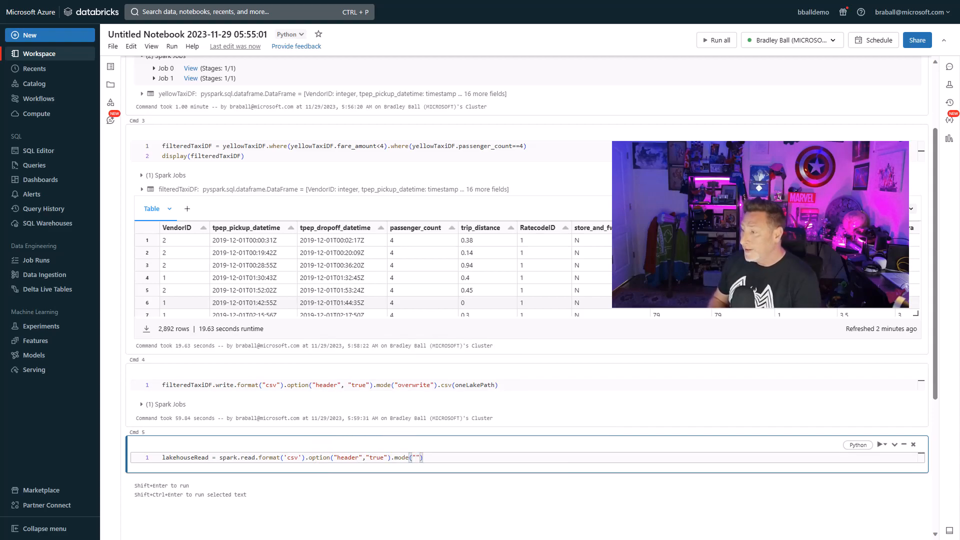
type(").lo")
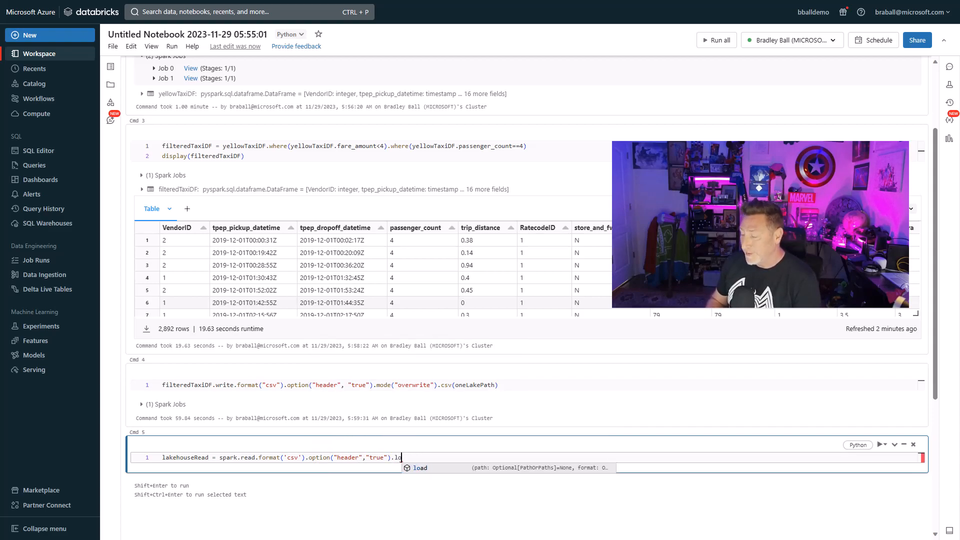
type("ad(oneLakePath)")
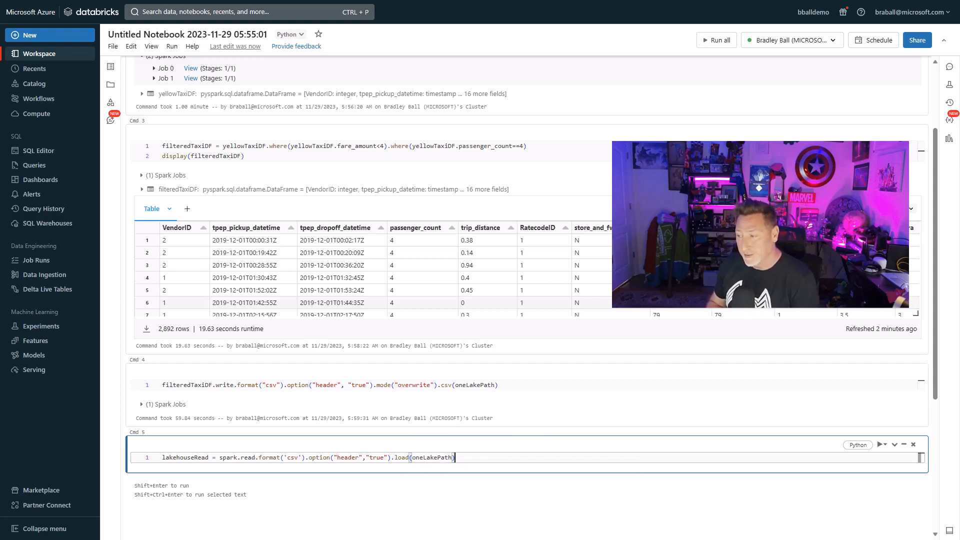
key("shift+Return")
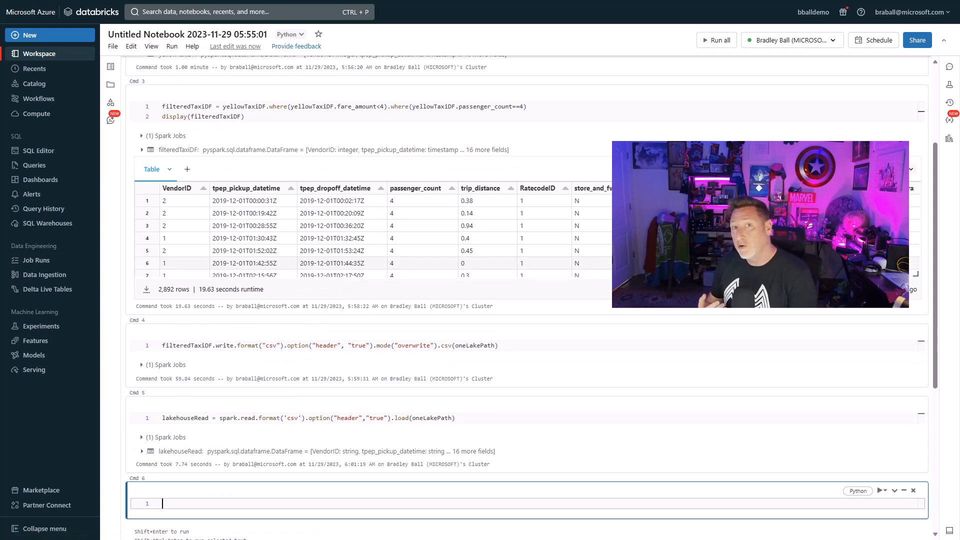
Run a cell with display(lakehouseRead.limit(10)) and view its output.
type("display")
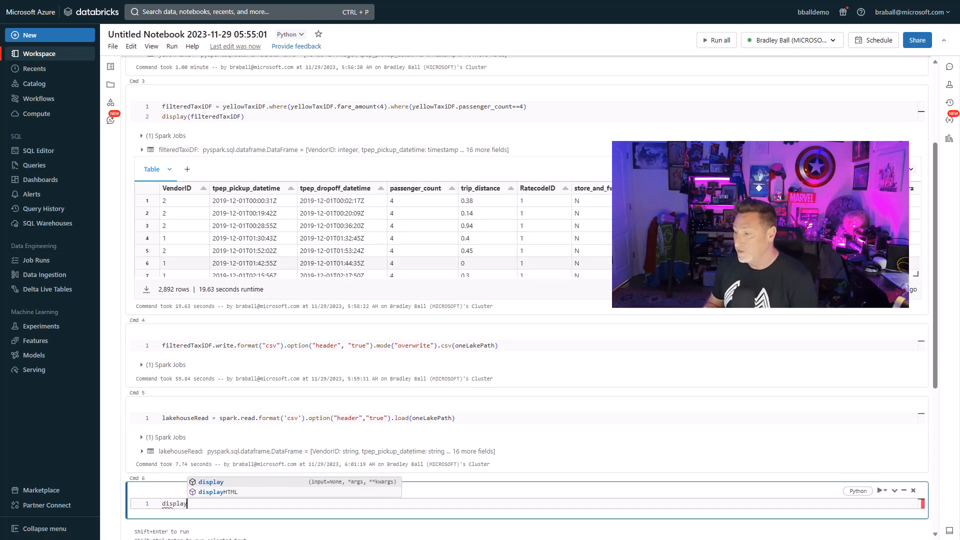
type("(lakehouseRead")
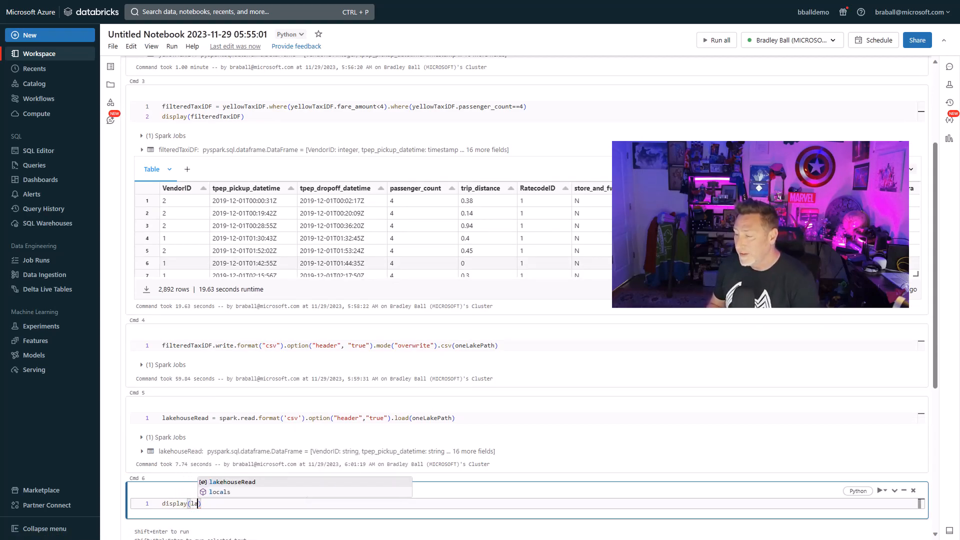
type(".limit(10")
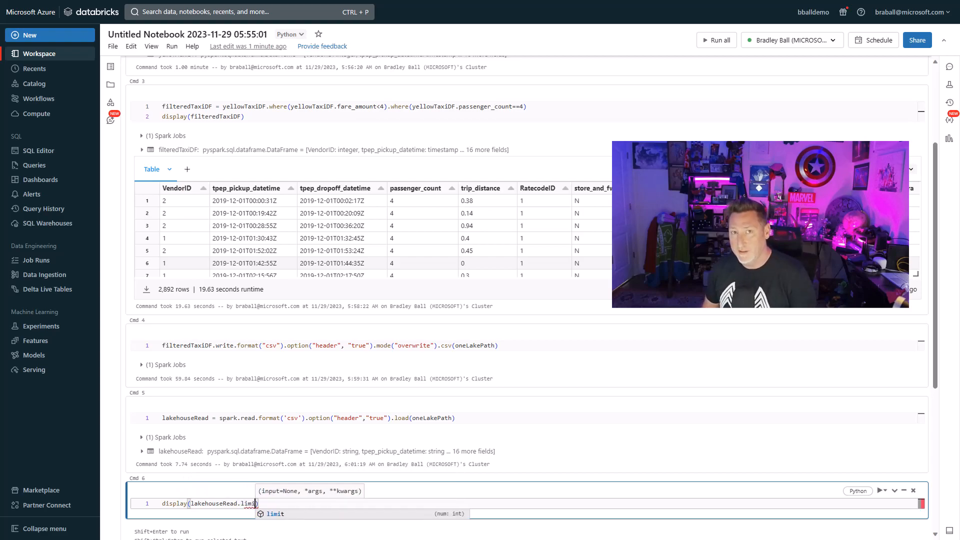
key("shift+Return")
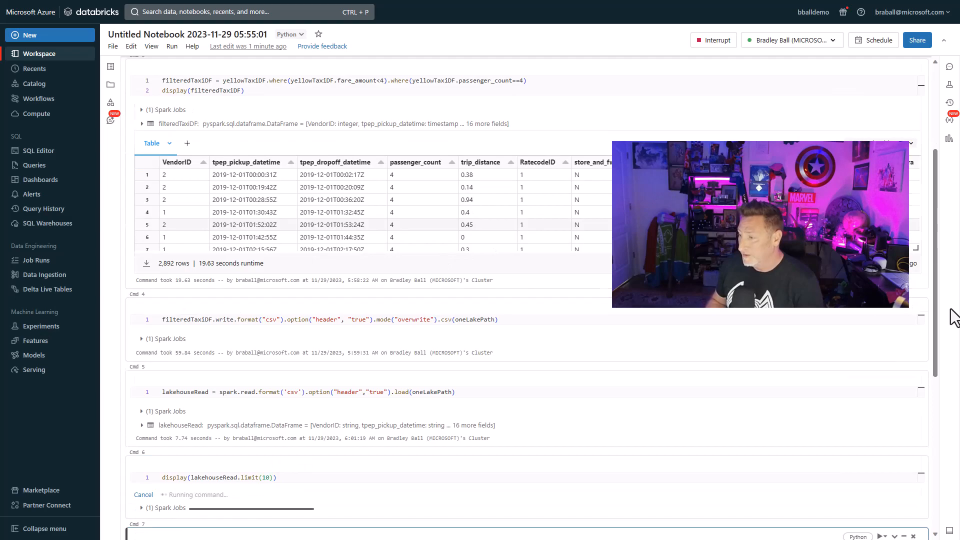
left_click_drag(939, 375, 951, 443)
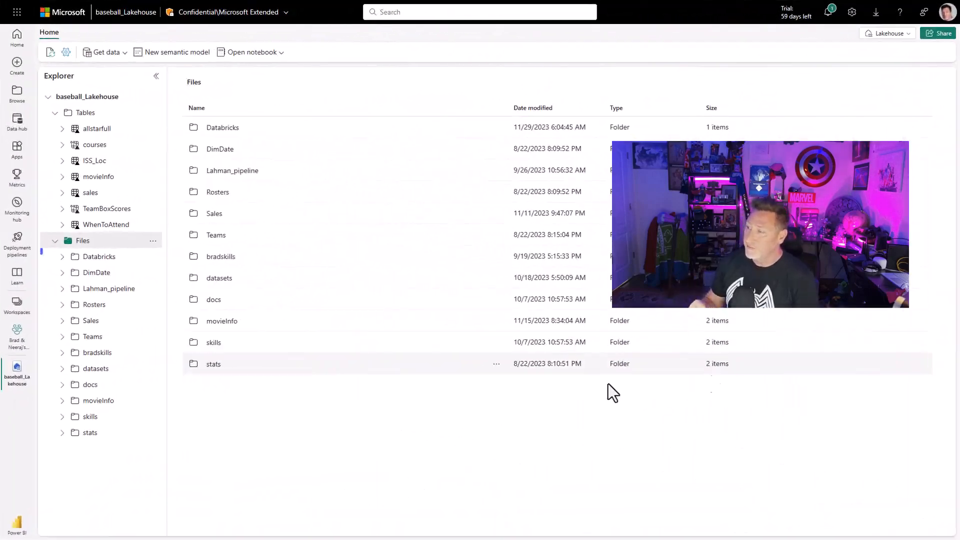
In the Fabric baseball_Lakehouse, load the part-00000 CSV file from Files/Databricks/YellowTaxi into a new table named YellowTaxi_4passengers.
left_click(127, 261)
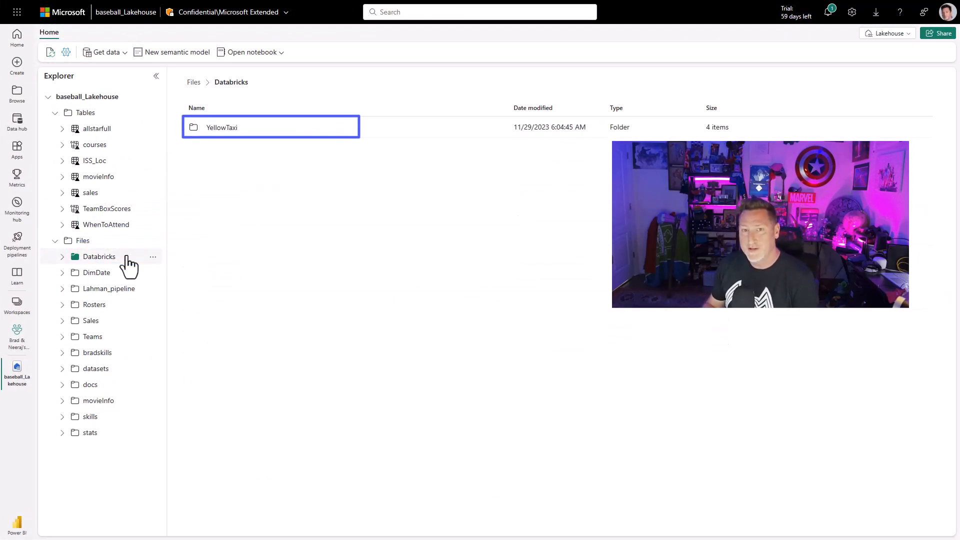
left_click(265, 129)
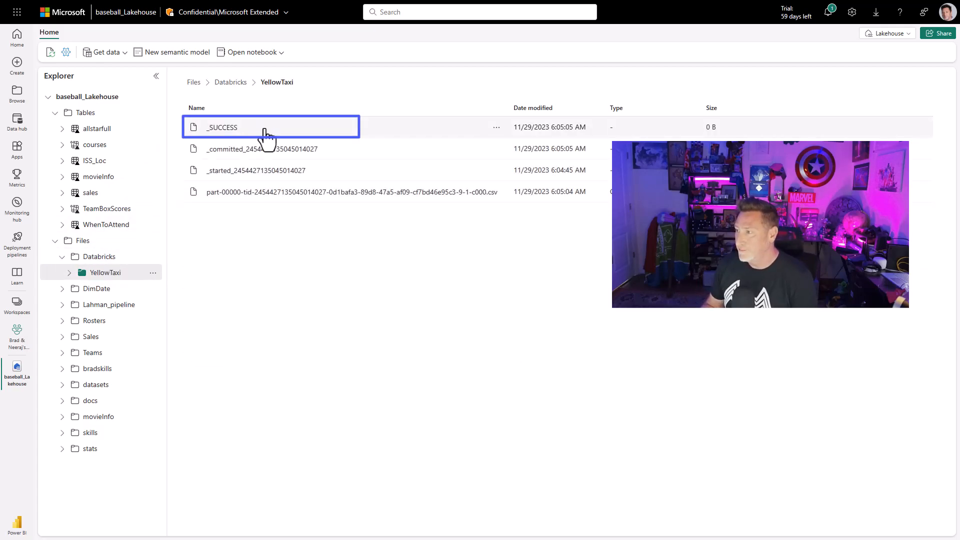
left_click(498, 194)
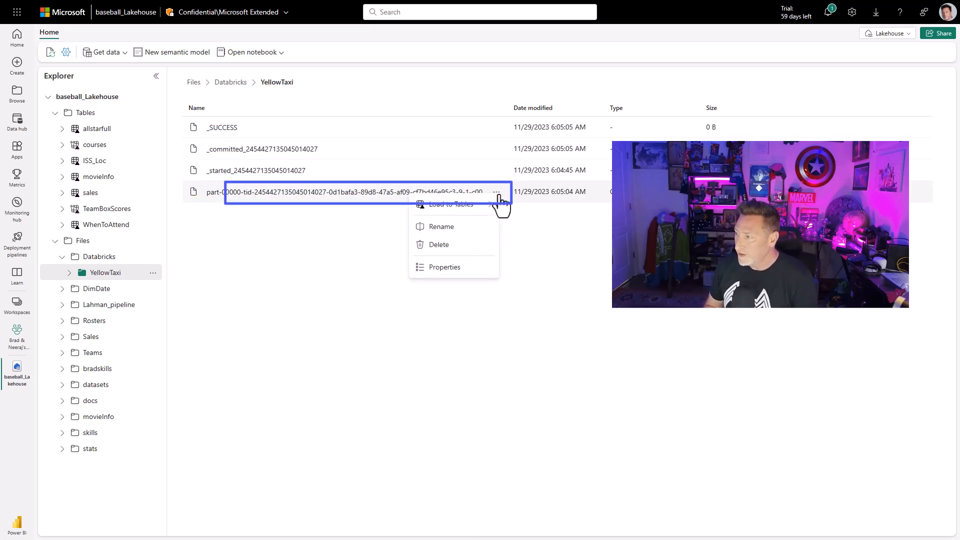
mouse_move(490, 210)
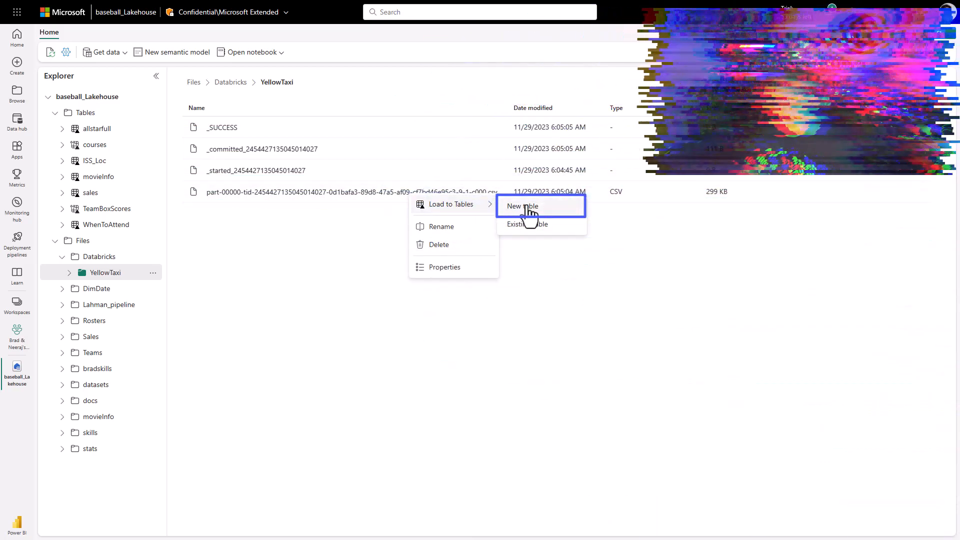
left_click(529, 210)
key("ctrl+a")
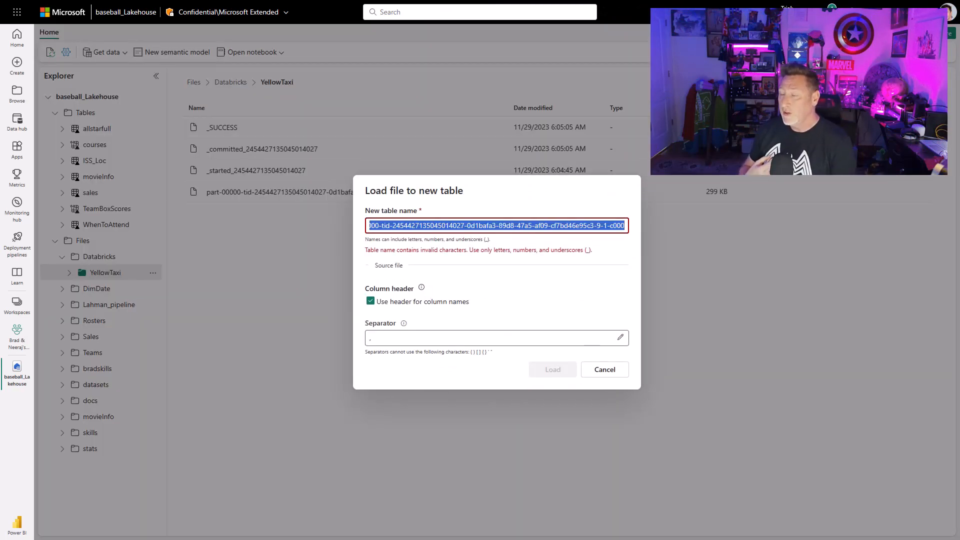
type("YellowTaxi_4passengers")
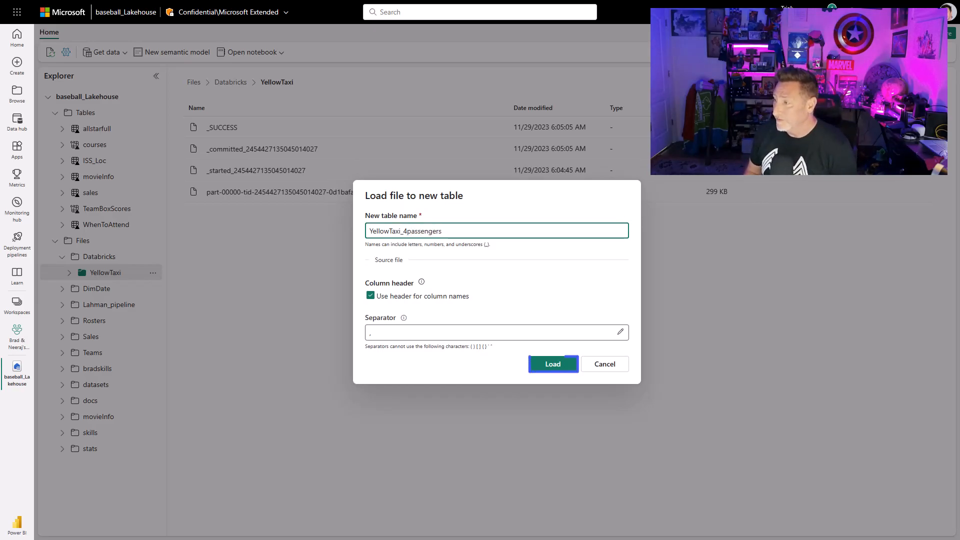
left_click(529, 360)
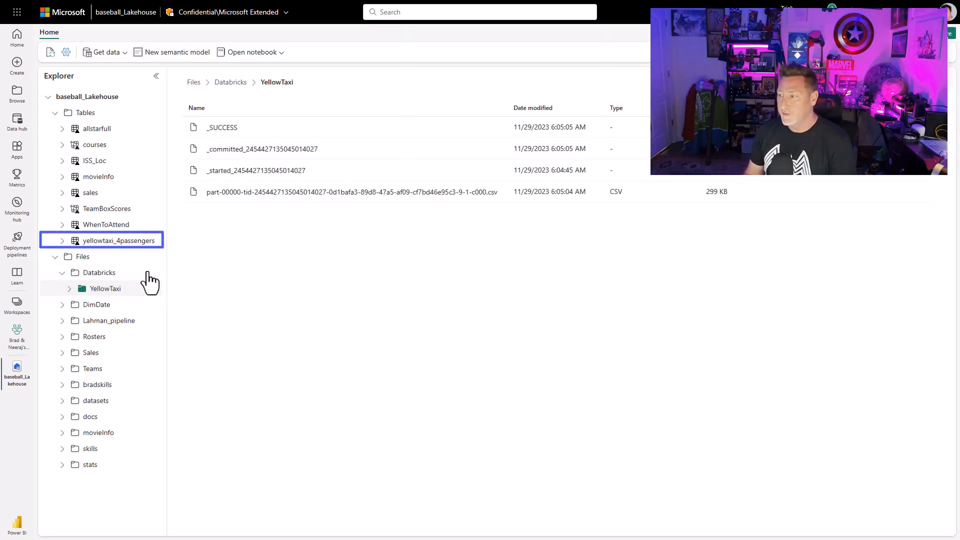
Preview the yellowtaxi_4passengers table and create a new semantic model named baseball_Lakehouse containing only that table.
left_click(113, 241)
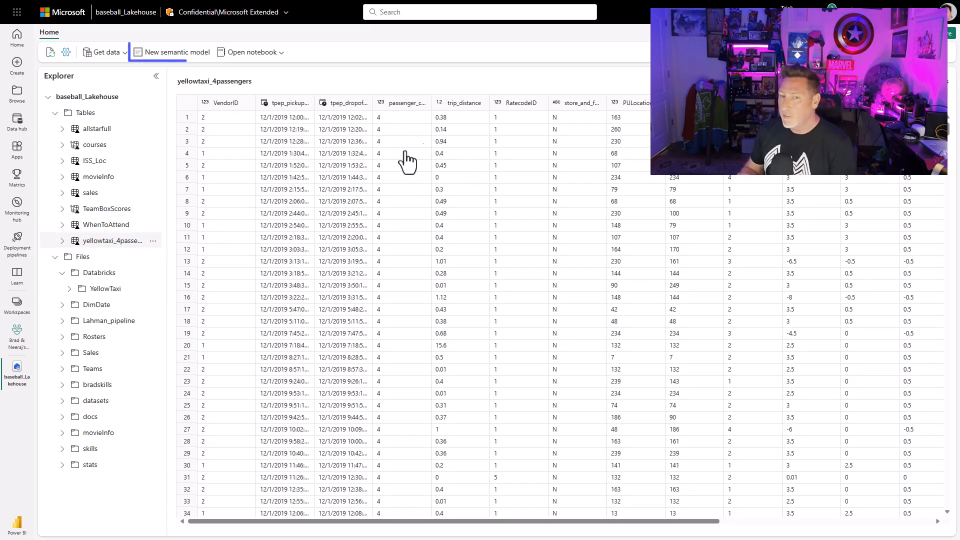
left_click(178, 53)
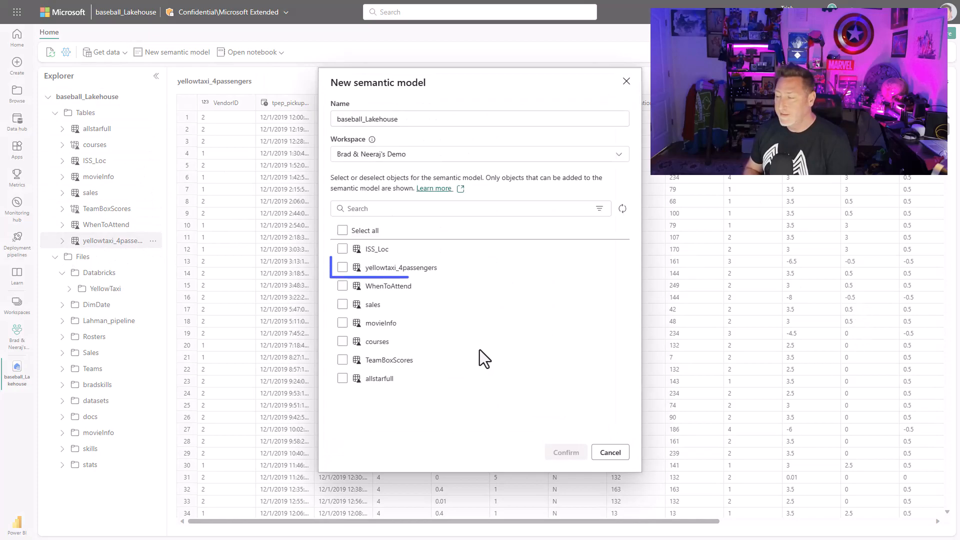
left_click(343, 268)
left_click(565, 453)
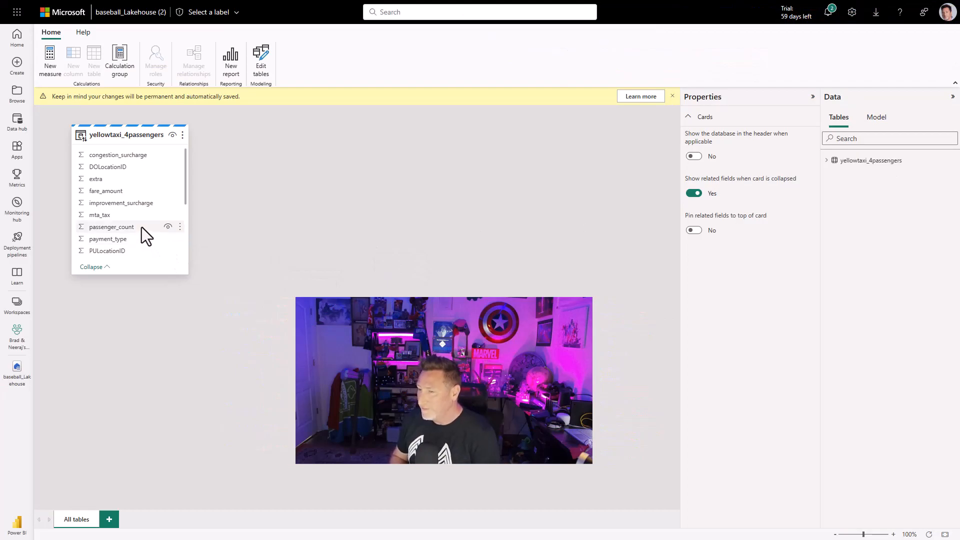
Set the payment_type column of yellowtaxi_4passengers to summarize by None.
left_click(827, 160)
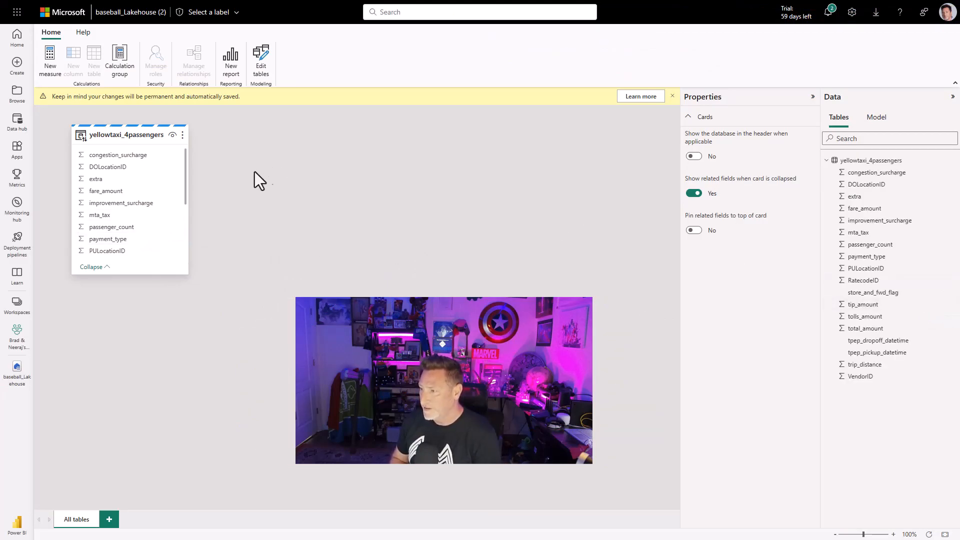
left_click(141, 239)
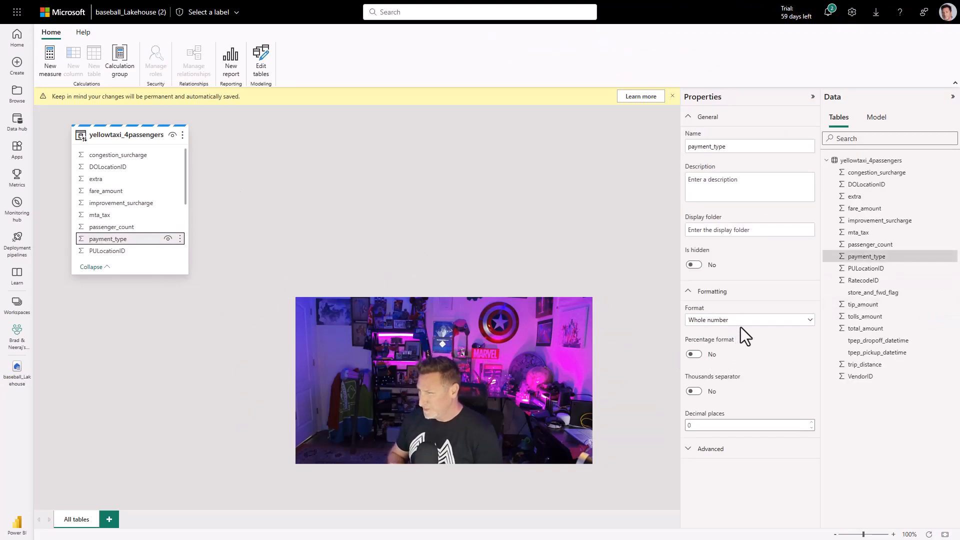
left_click(720, 452)
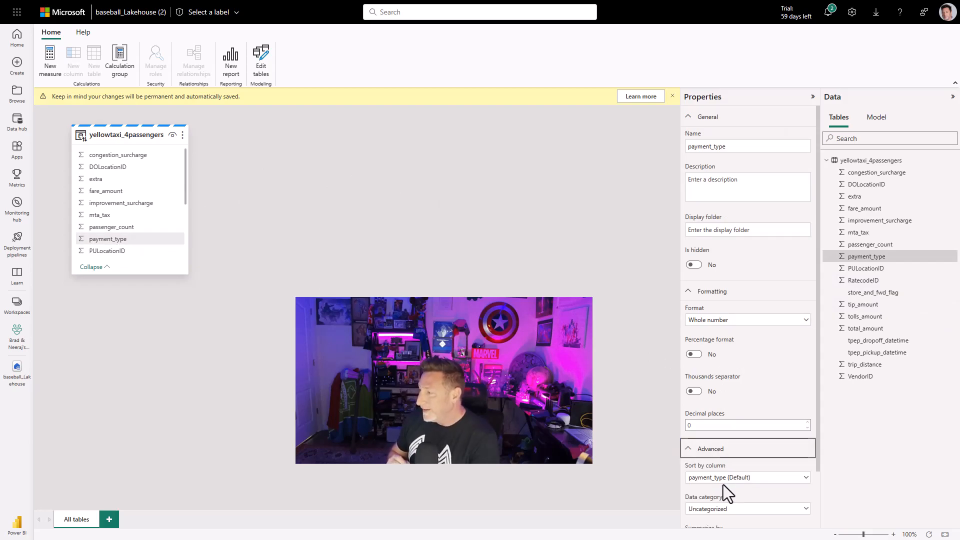
scroll(725, 485, "down", 3)
left_click(744, 476)
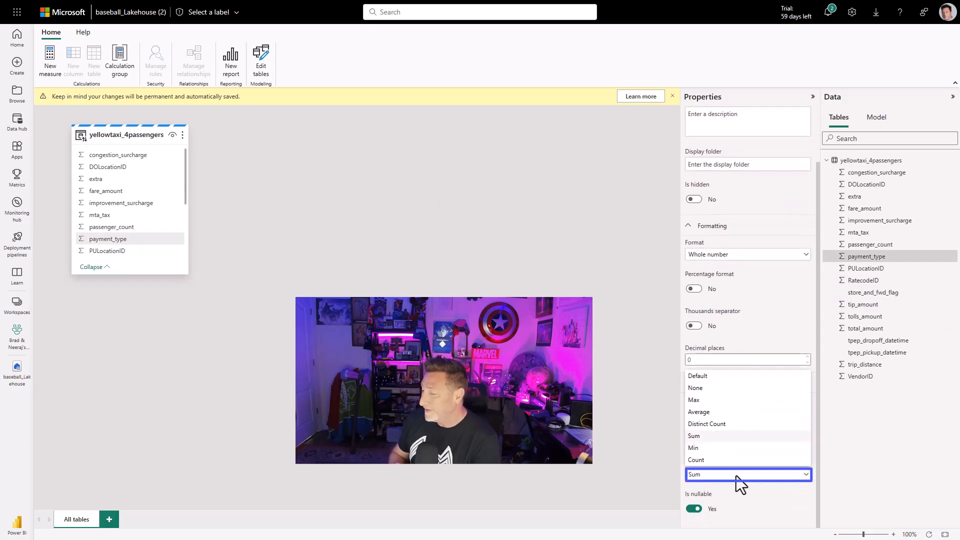
left_click(700, 389)
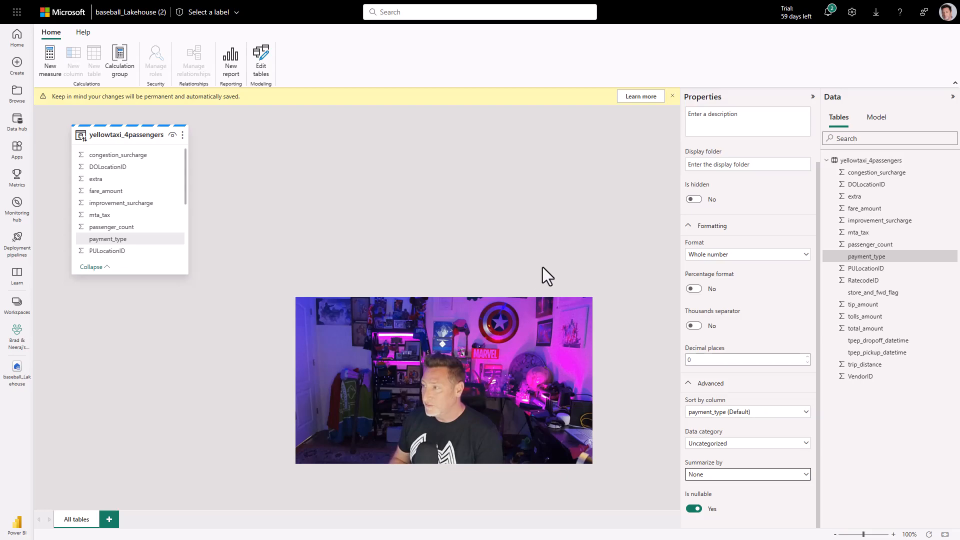
Create a new report from the semantic model and build an enlarged line chart of tip_amount by payment_type.
left_click(231, 64)
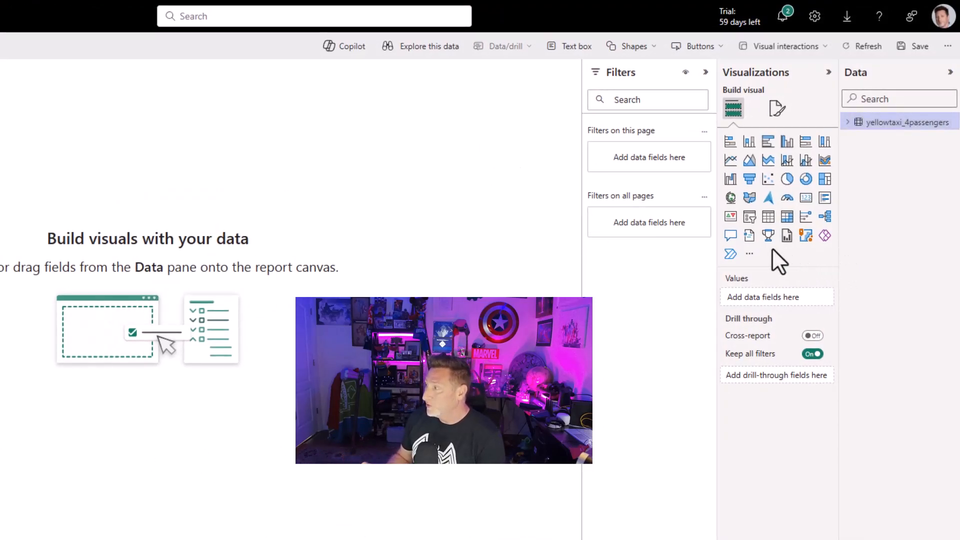
left_click(849, 125)
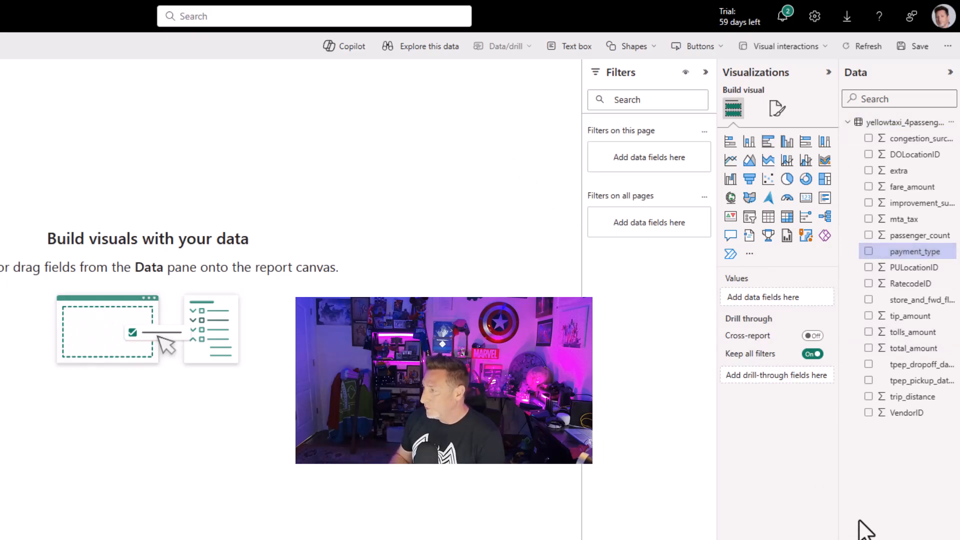
left_click_drag(901, 251, 190, 175)
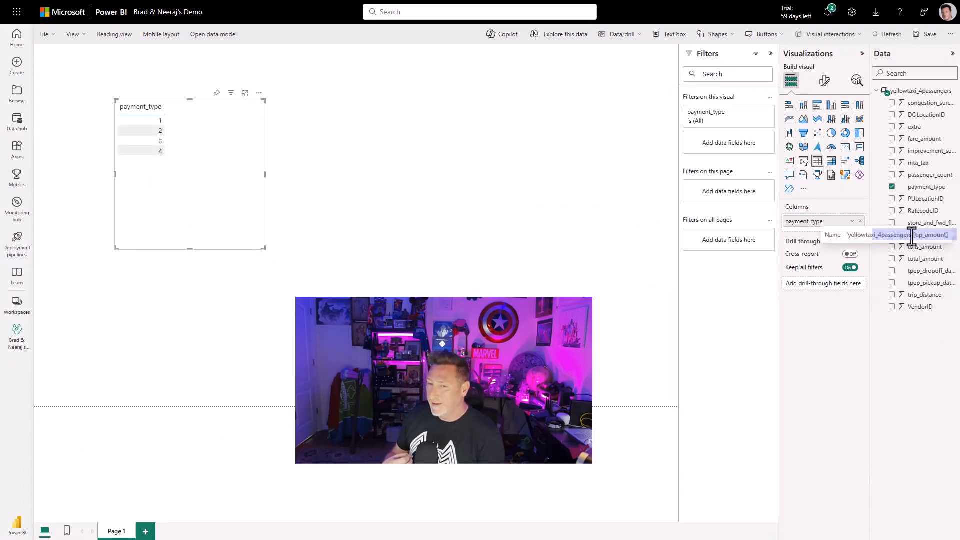
left_click_drag(923, 235, 232, 167)
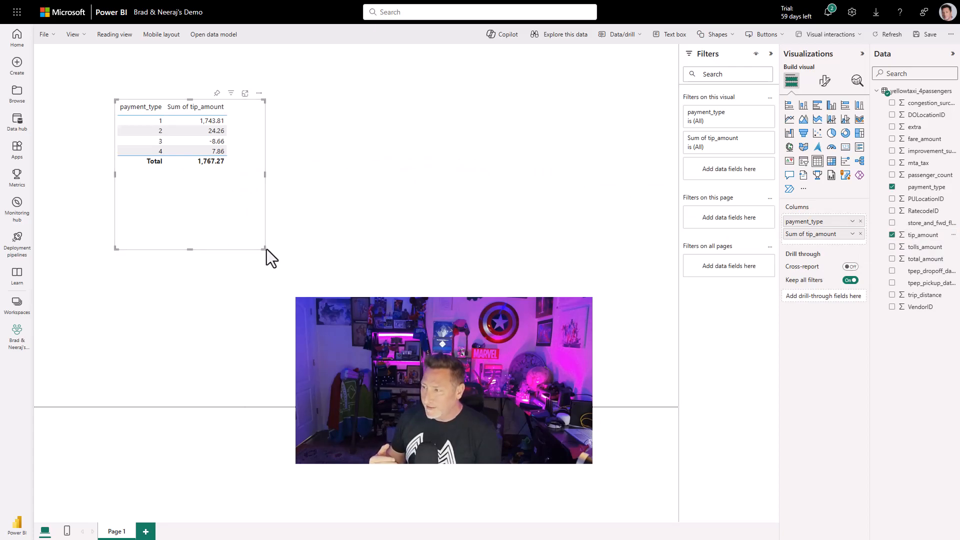
left_click_drag(263, 250, 300, 285)
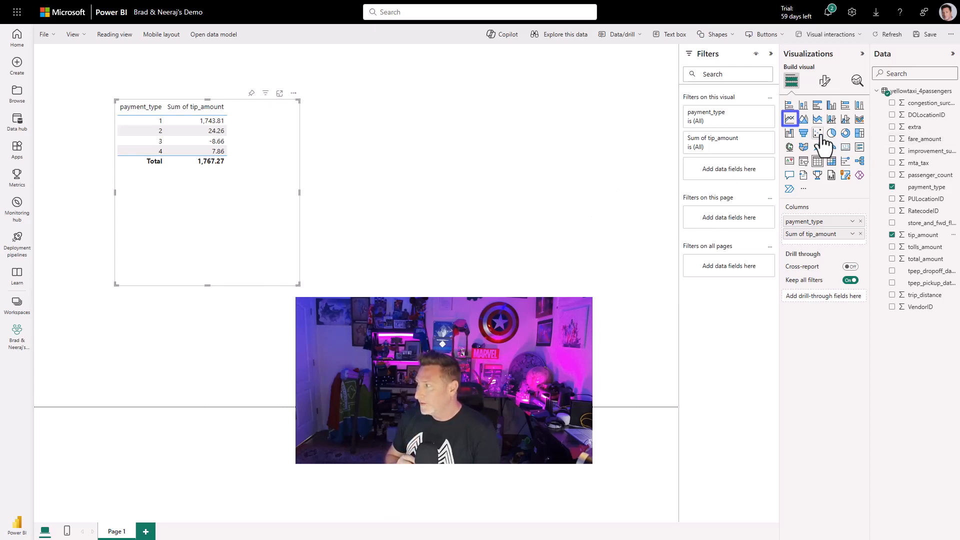
left_click(790, 121)
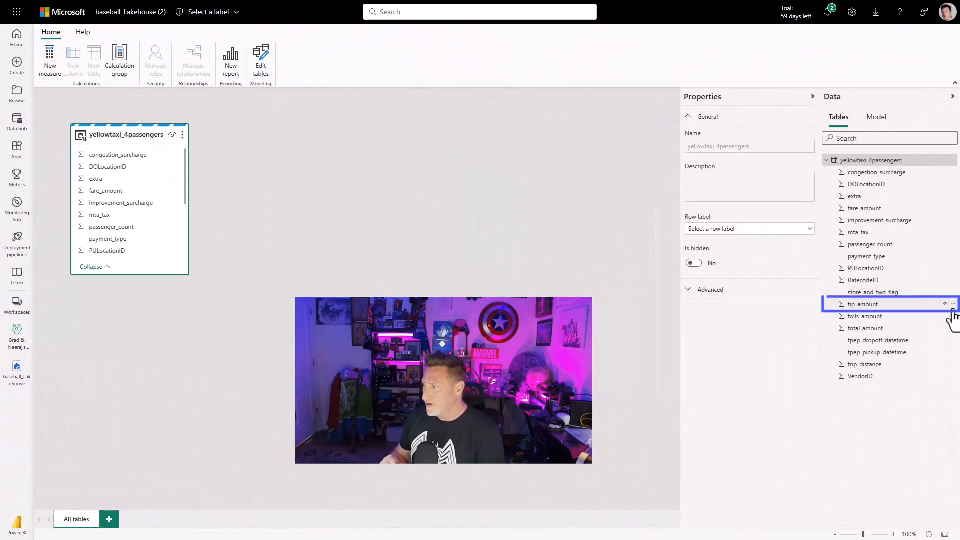
Back in the semantic model, add the measure AverageTip = AVERAGE(yellowtaxi_4passengers[tip_amount]) to the yellowtaxi_4passengers table.
left_click(954, 304)
key("Escape")
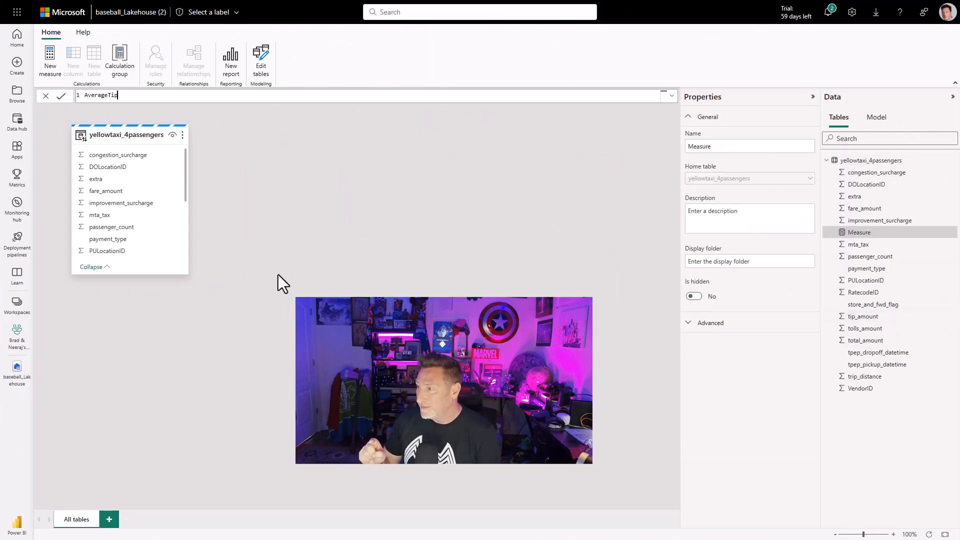
type("= AVERAGE(")
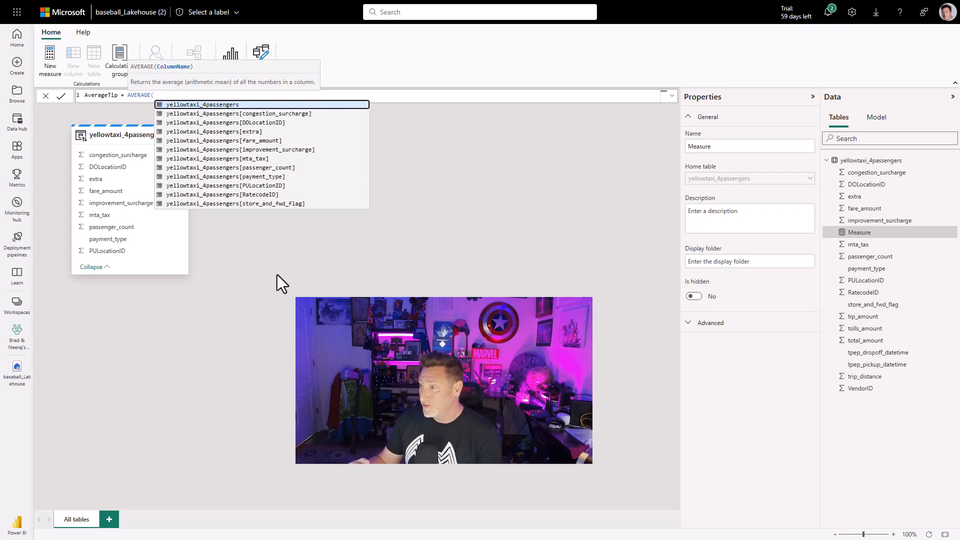
type("yellowtaxi_4")
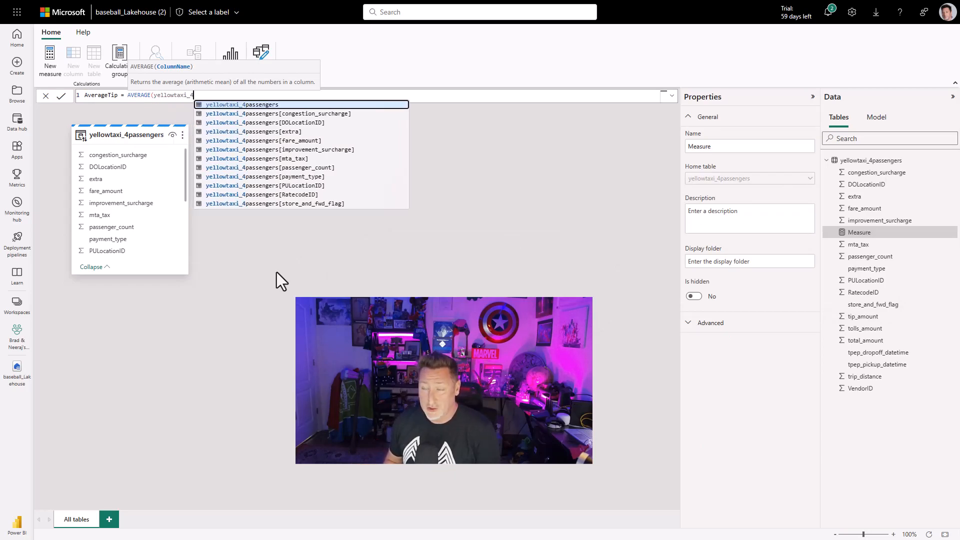
type("passengers[tip_amount])")
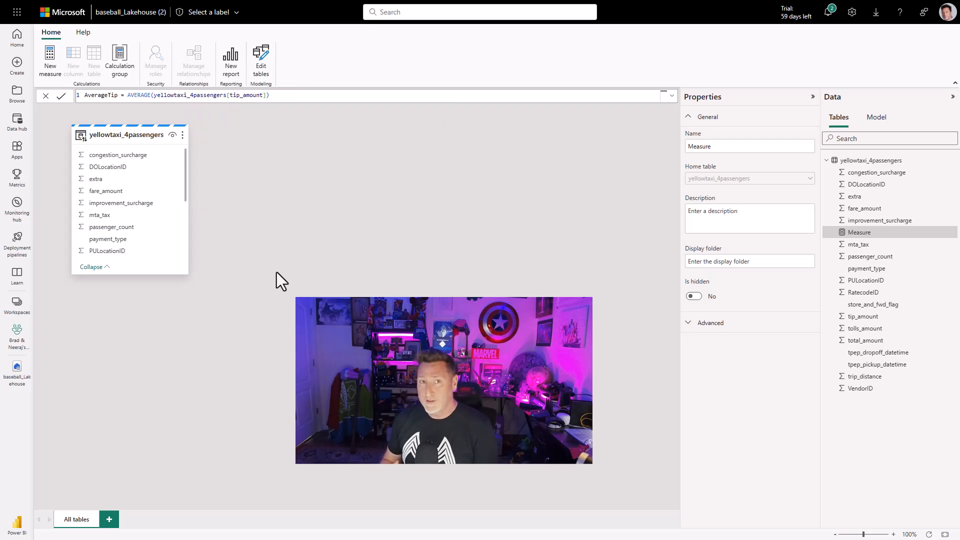
key("Return")
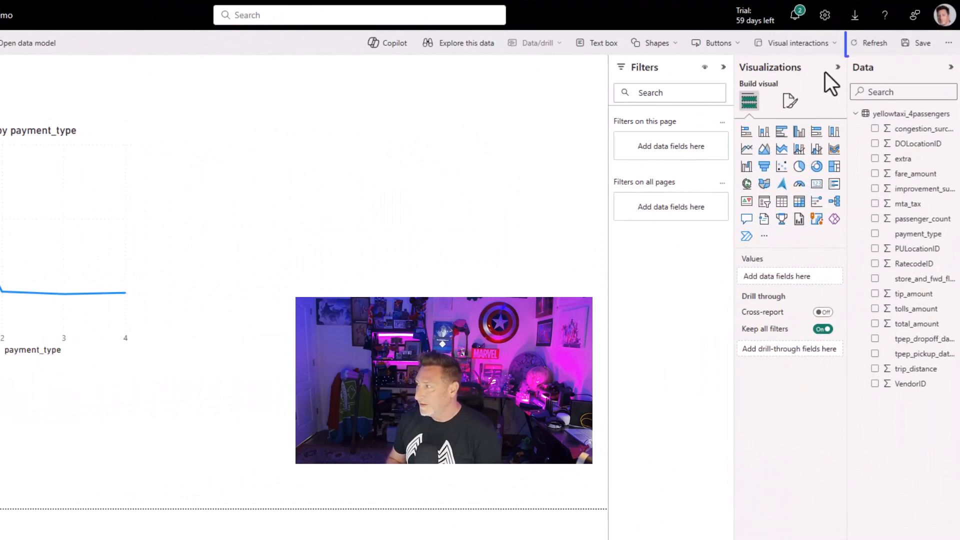
Refresh the report and add a clustered column chart of AverageTip beside the line chart, with payment_type as its legend.
left_click(873, 45)
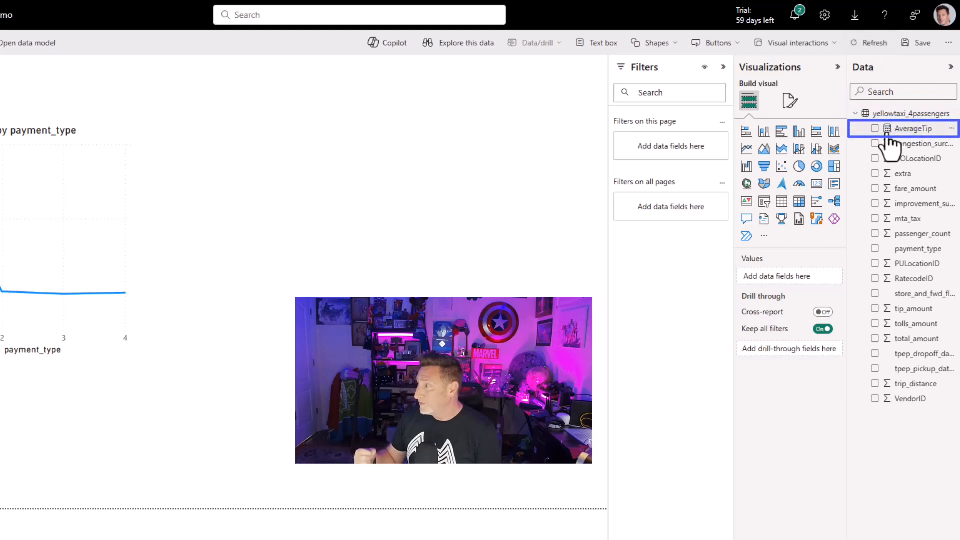
left_click_drag(892, 131, 374, 286)
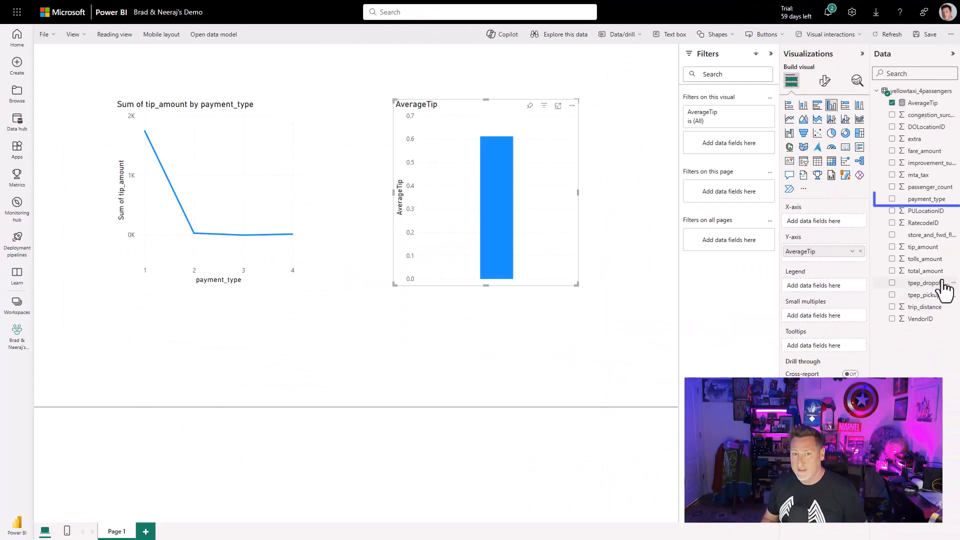
left_click_drag(930, 199, 848, 286)
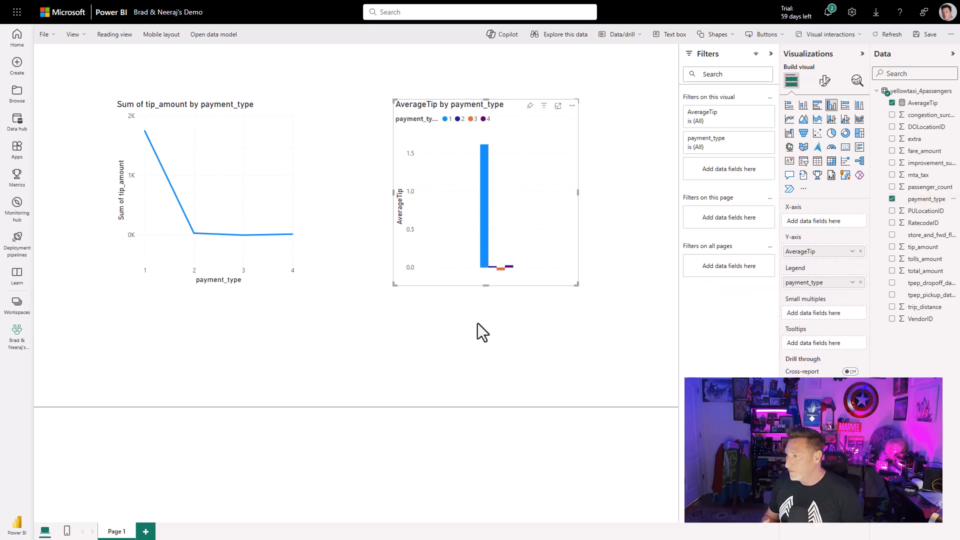
mouse_move(485, 199)
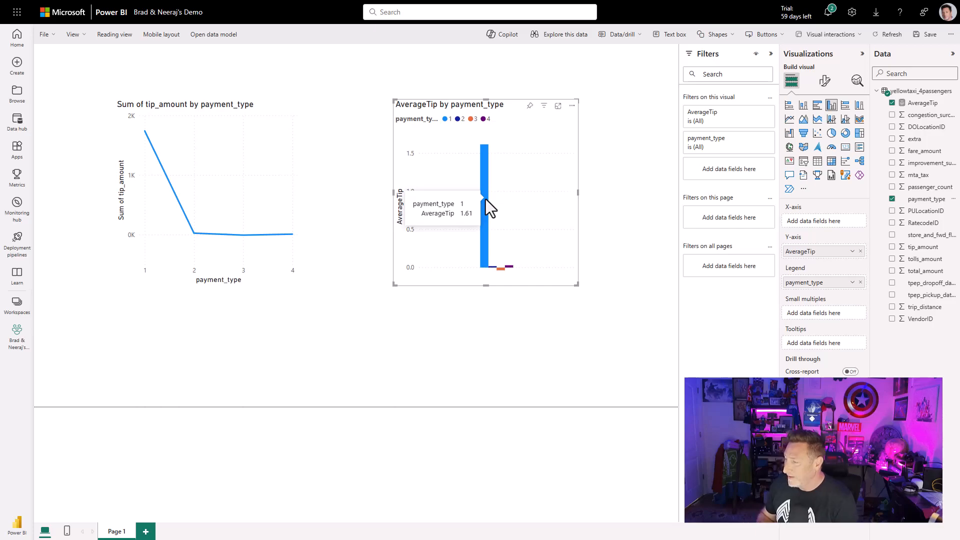
Enlarge the AverageTip column chart, move the tip_amount line chart to the page's left edge, and enlarge it to fill the remaining space.
mouse_move(490, 267)
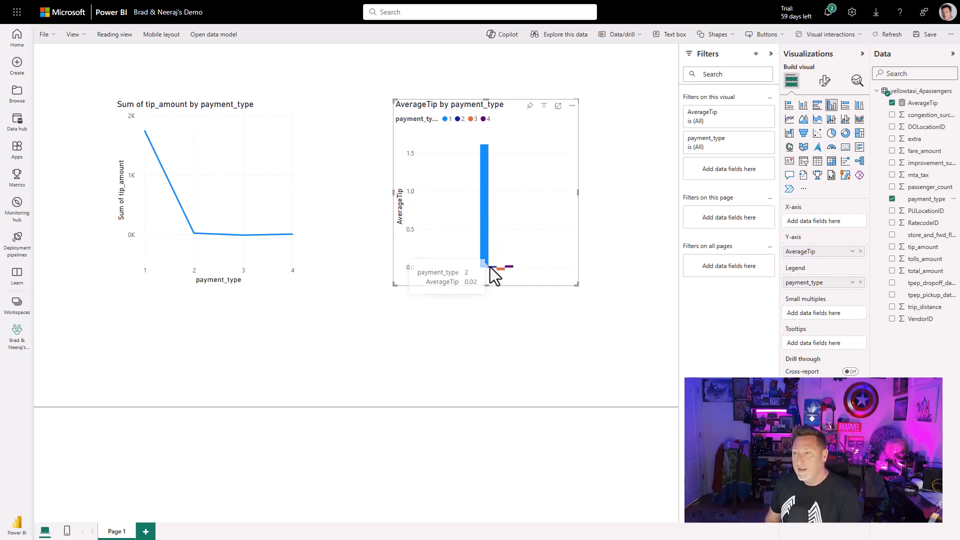
left_click_drag(576, 285, 663, 414)
left_click_drag(219, 262, 135, 263)
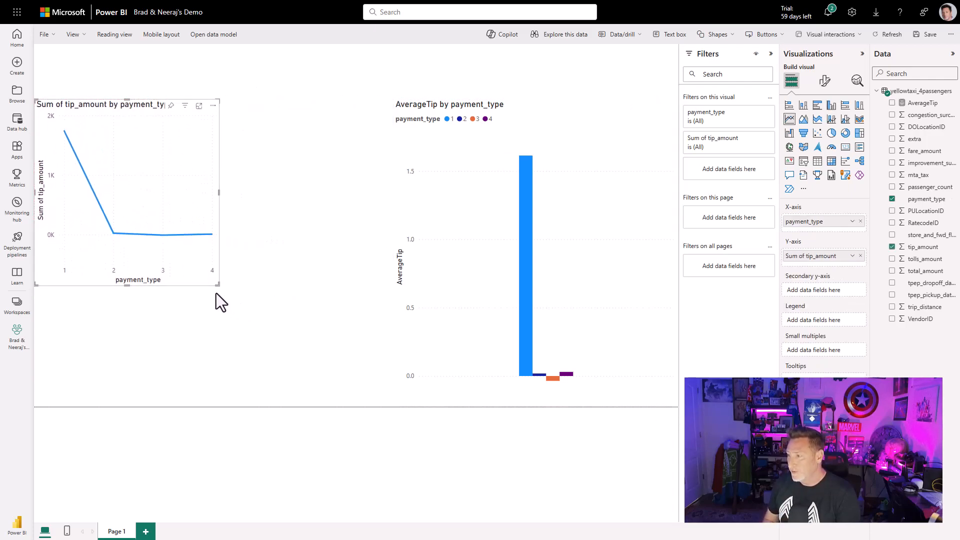
left_click_drag(219, 285, 393, 406)
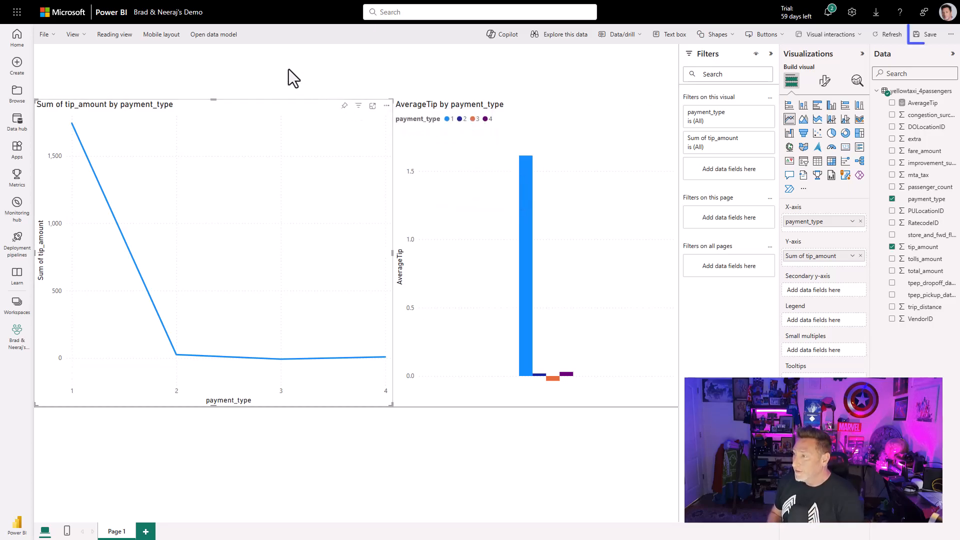
Save the report under the name "Tips by payment type" and dismiss the save notification.
left_click(929, 34)
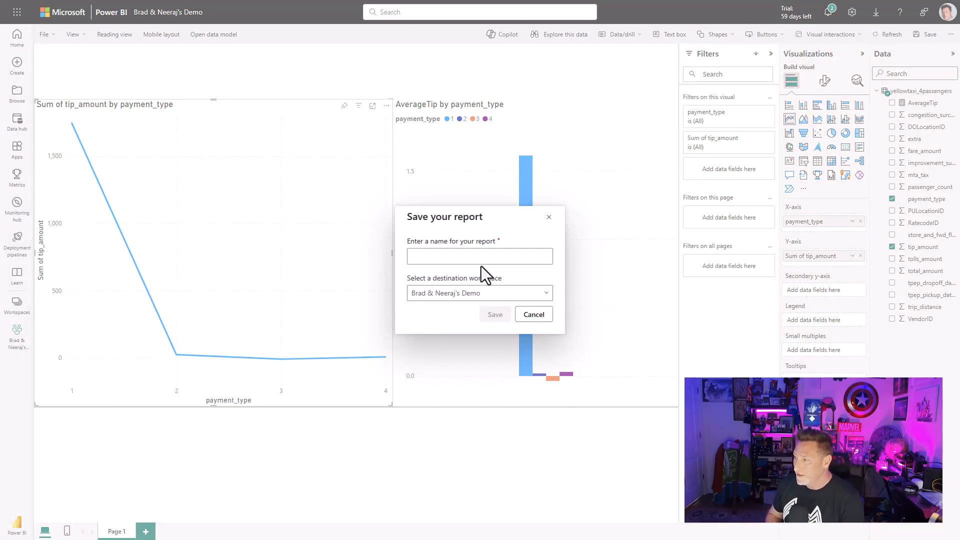
type("Tips by payment type")
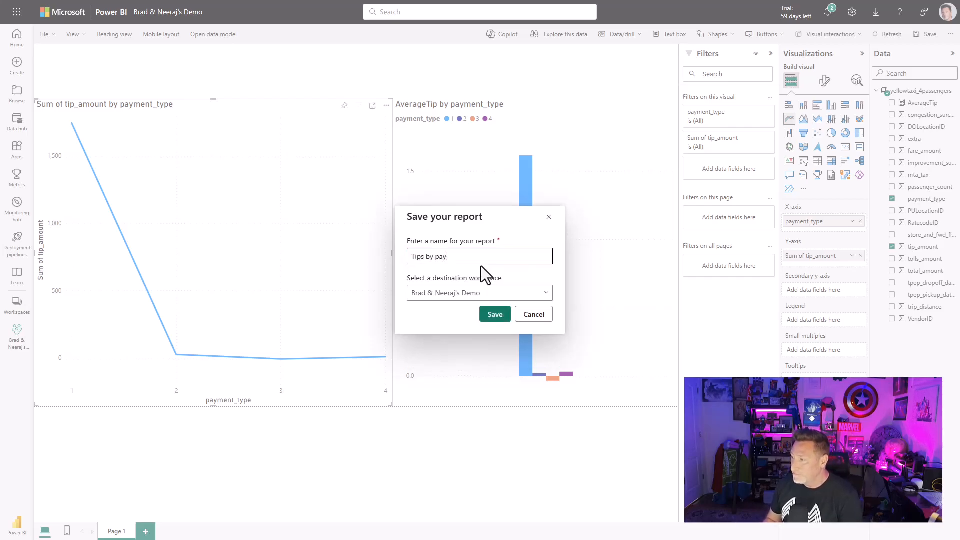
left_click(495, 314)
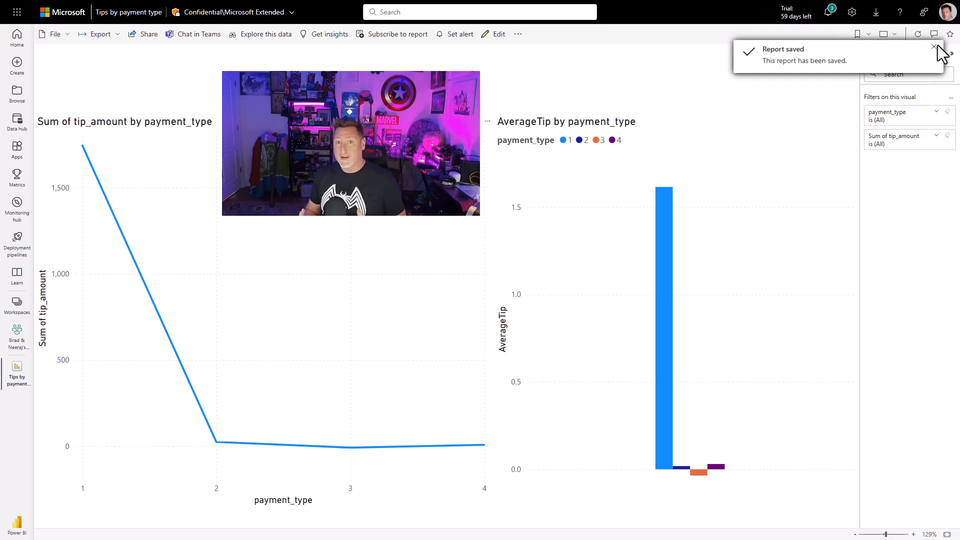
left_click(934, 50)
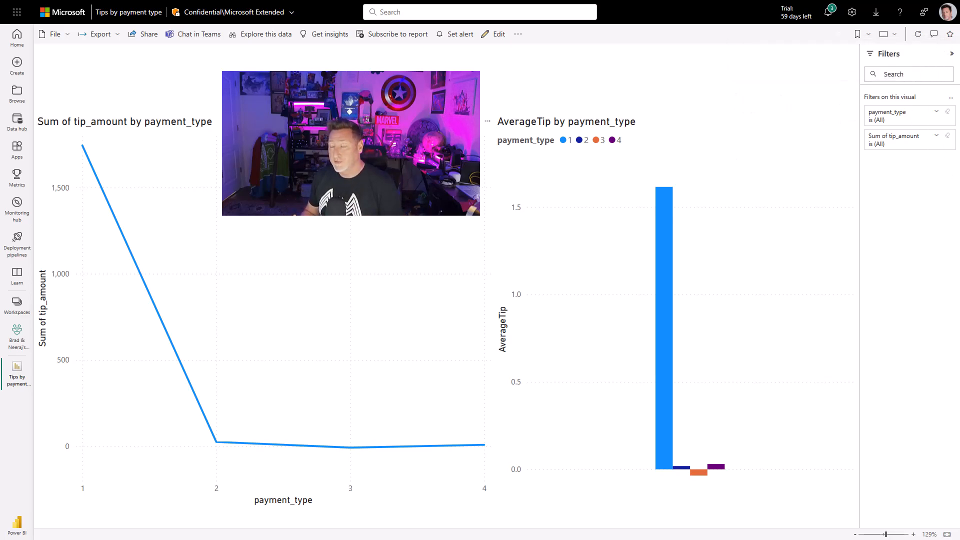